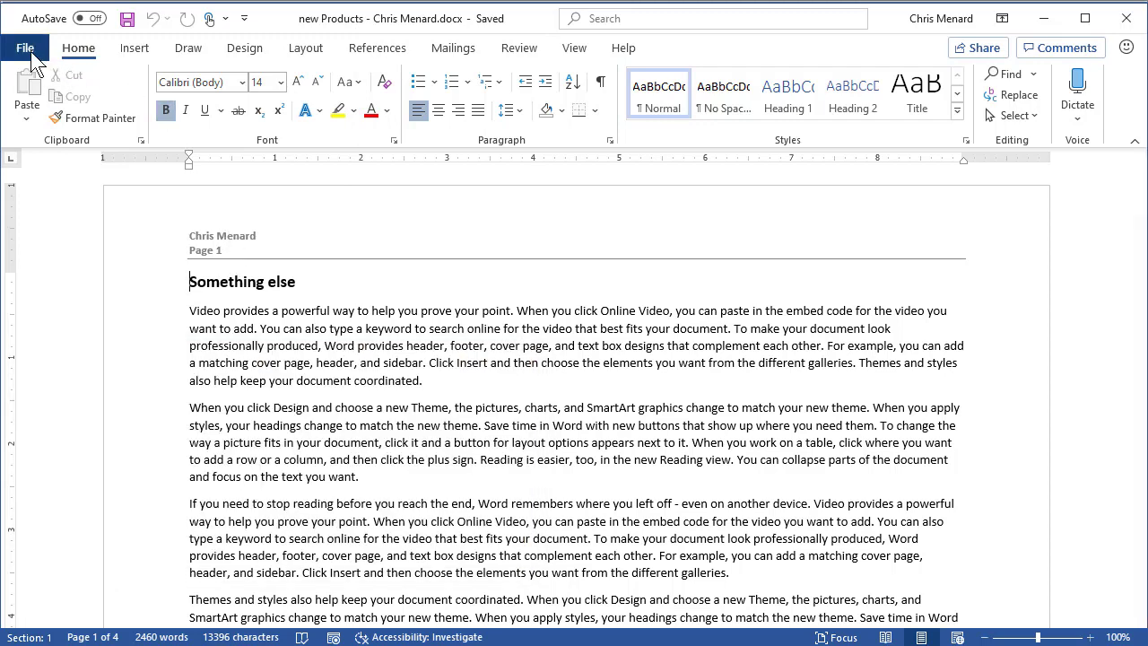
# Step: Preview the staffing report's print layout, then close the New Products and Budget Report documents
pyautogui.click(27, 50)
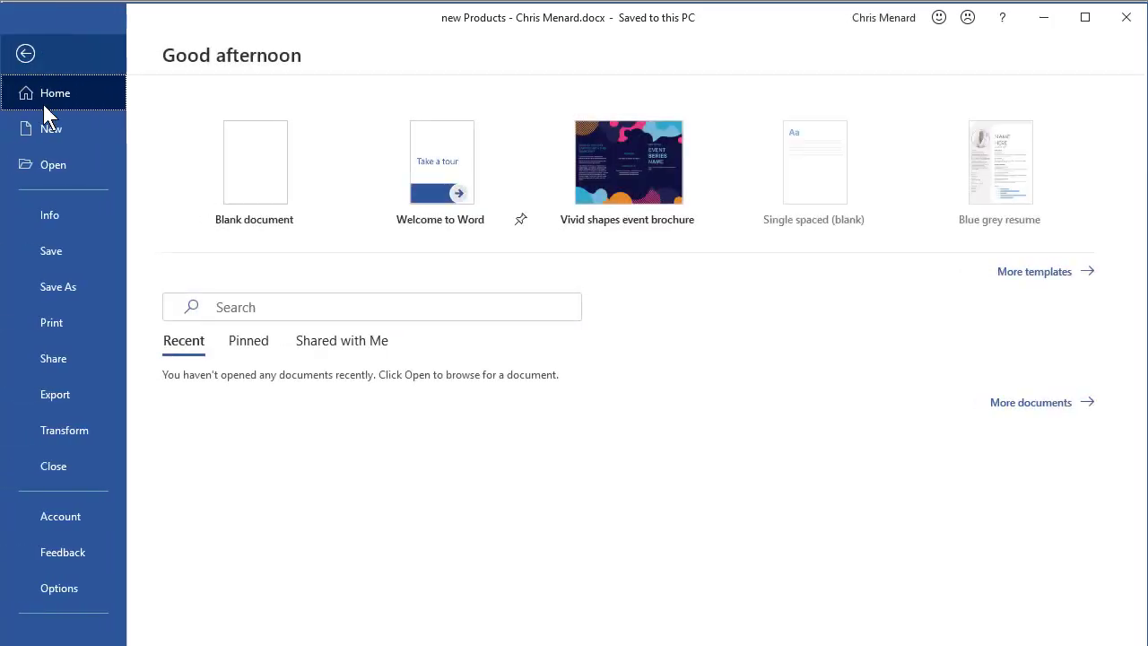
pyautogui.click(70, 327)
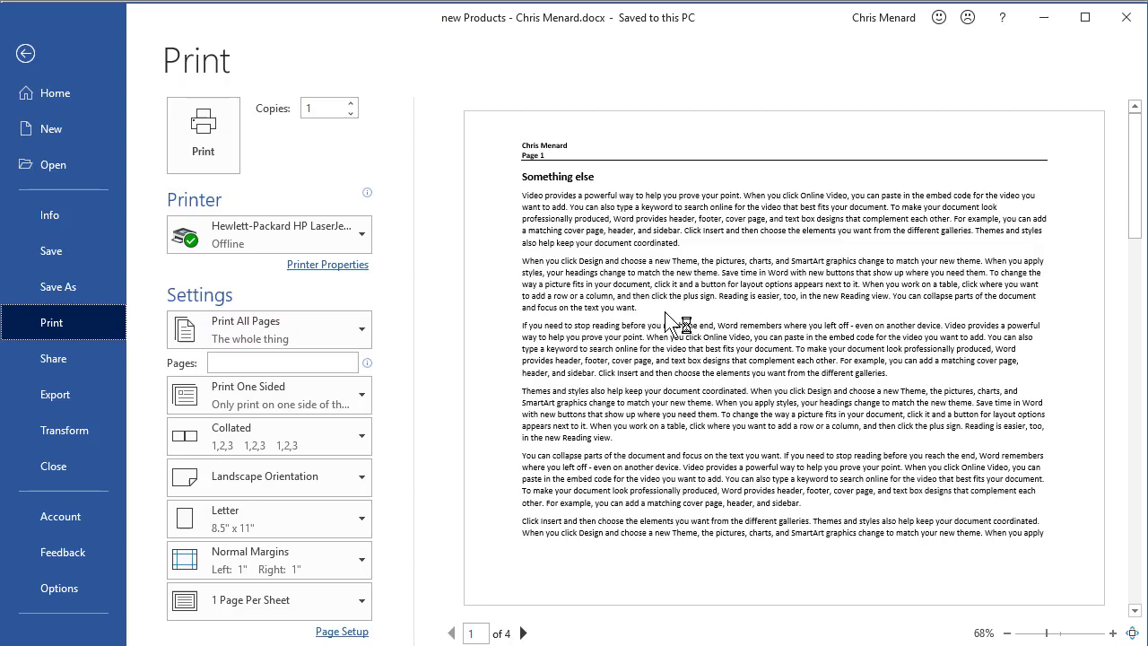
pyautogui.click(25, 55)
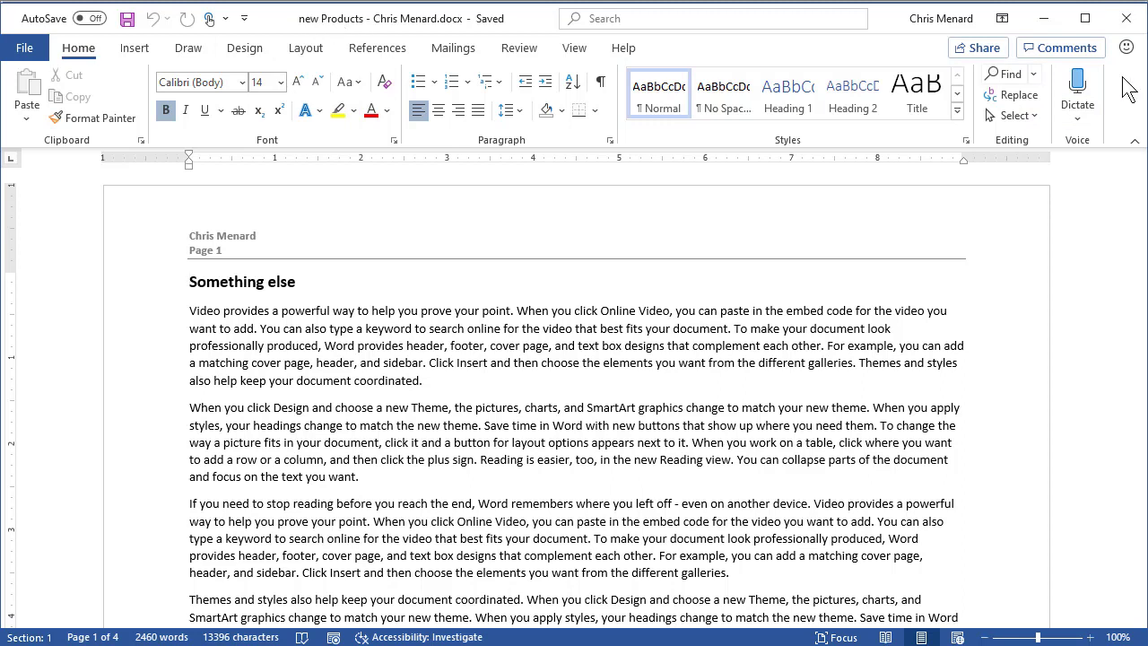
pyautogui.click(1121, 31)
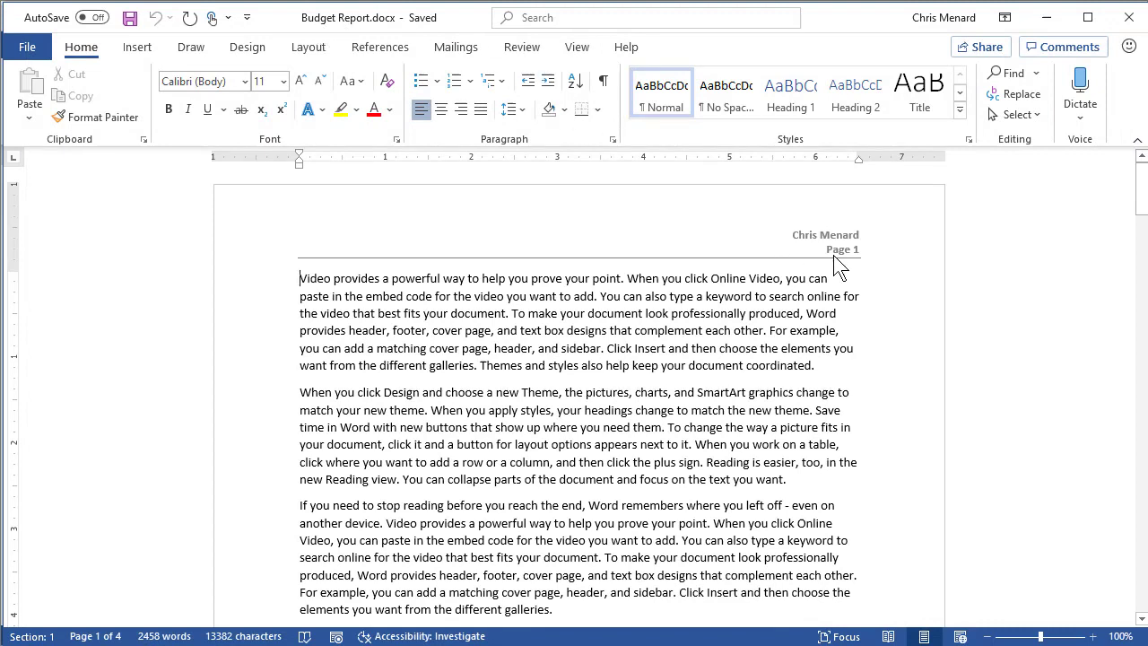
pyautogui.click(1128, 17)
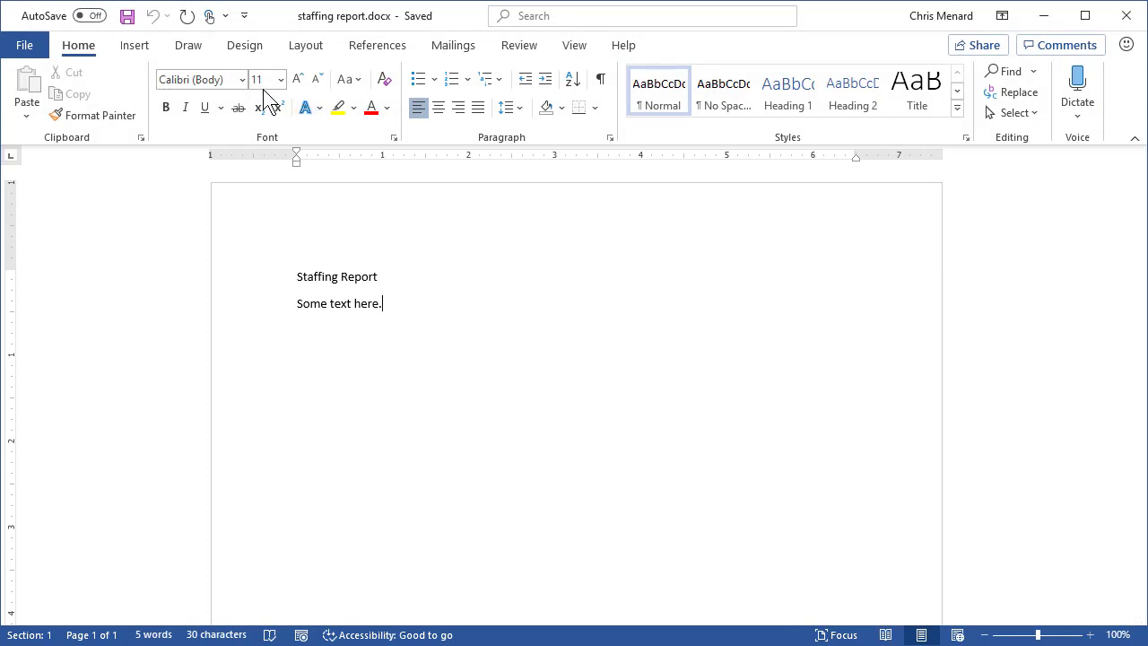
# Step: Insert a plain page break after the staffing report's text to add a blank second page
pyautogui.click(134, 45)
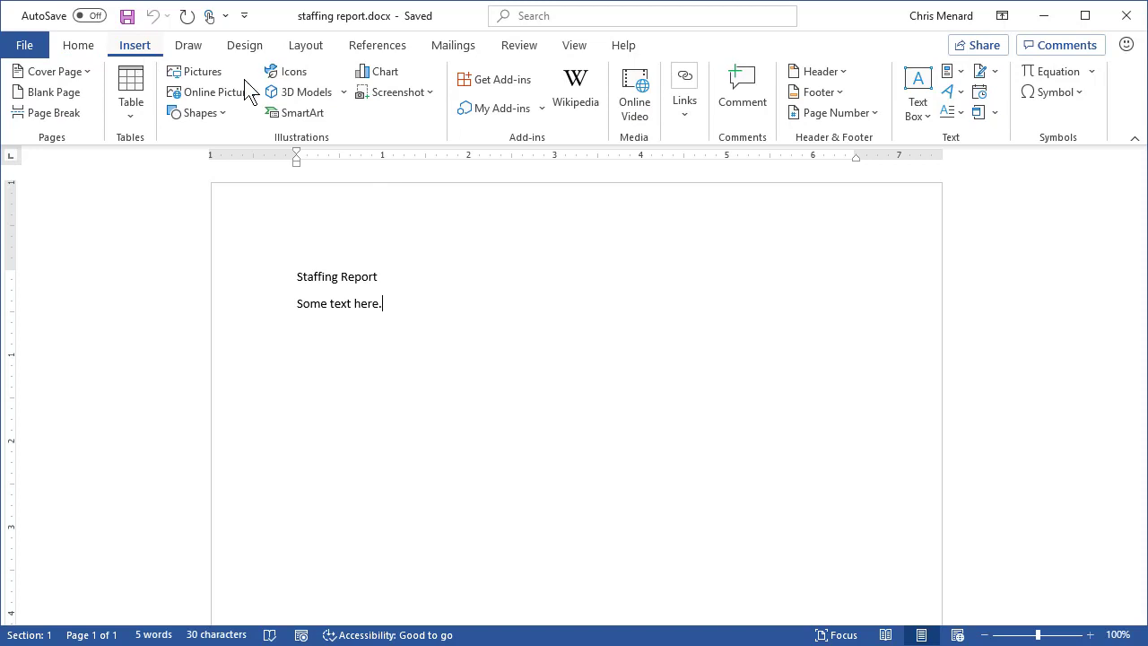
pyautogui.click(305, 46)
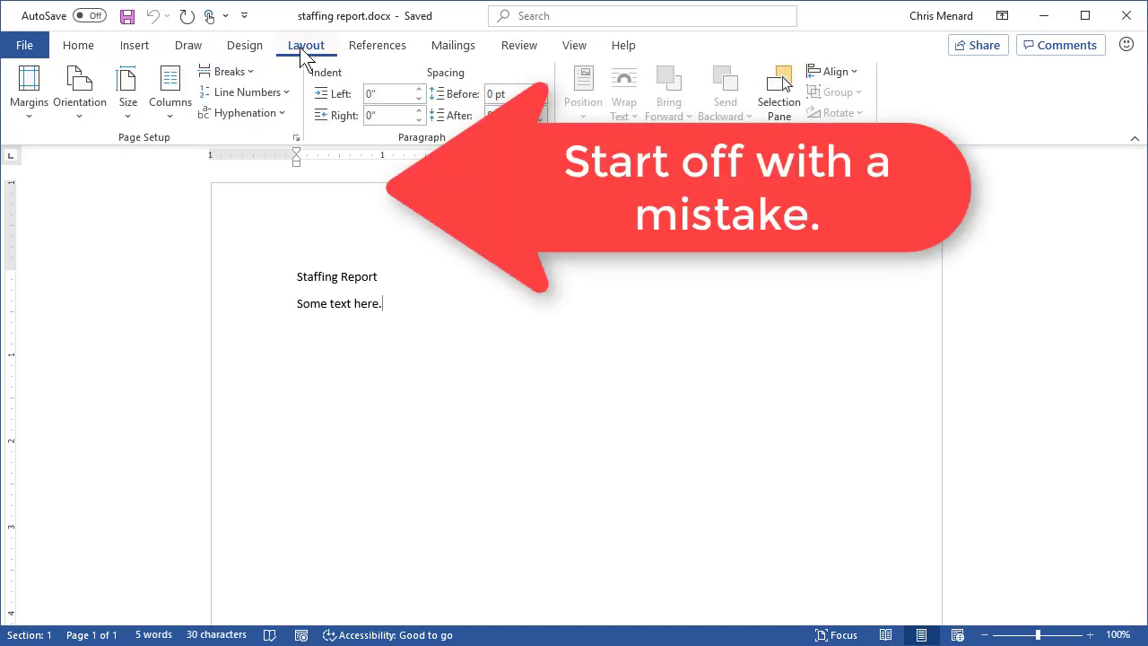
pyautogui.click(229, 72)
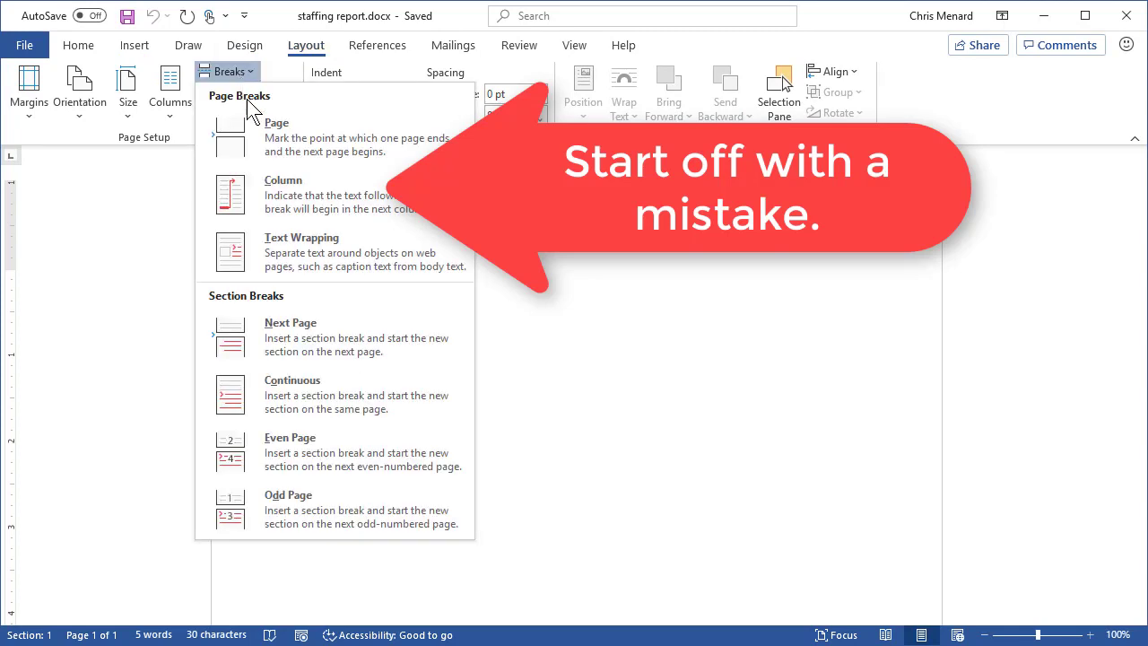
pyautogui.click(302, 146)
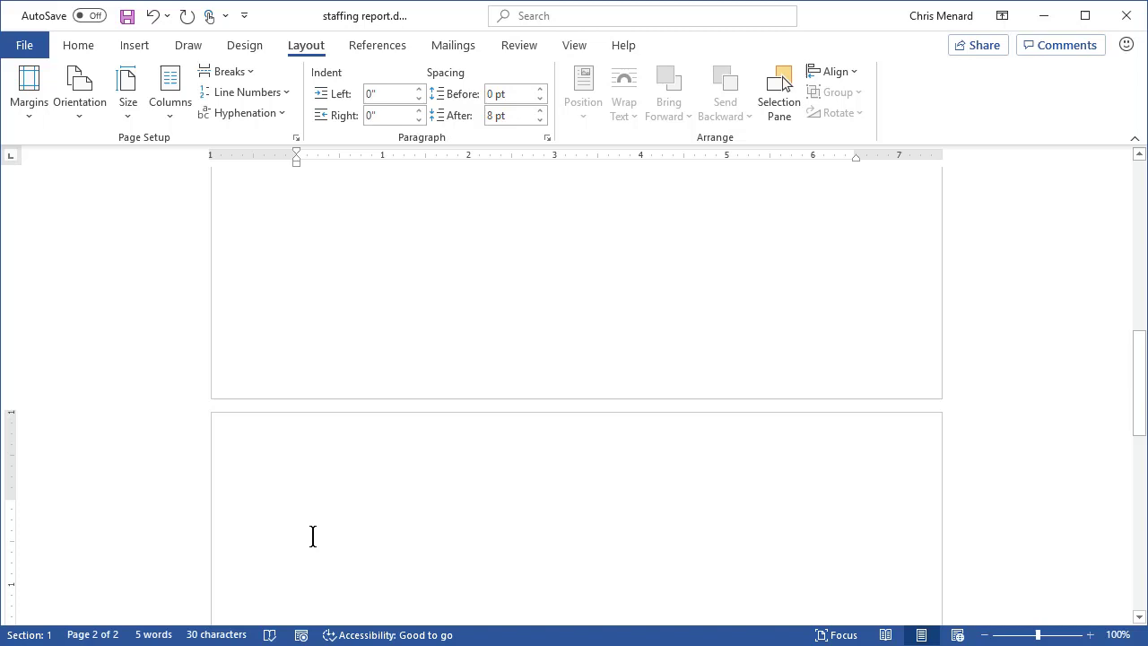
# Step: Check the Create New and Create from File options in the Object dialog, then cancel it
pyautogui.click(135, 47)
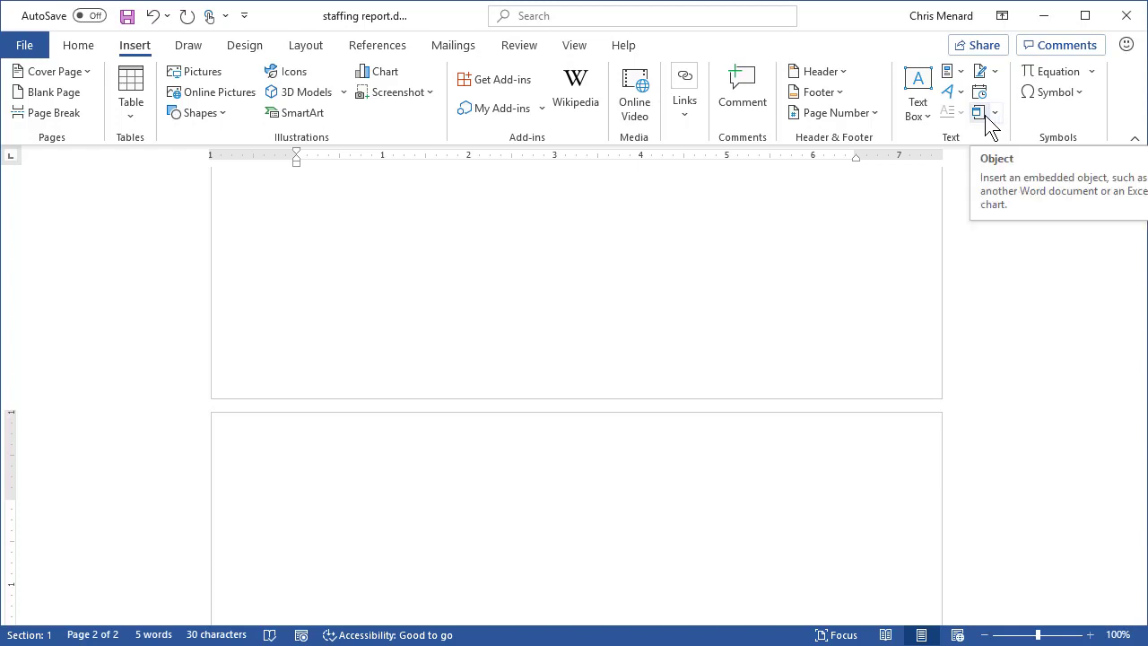
pyautogui.click(979, 113)
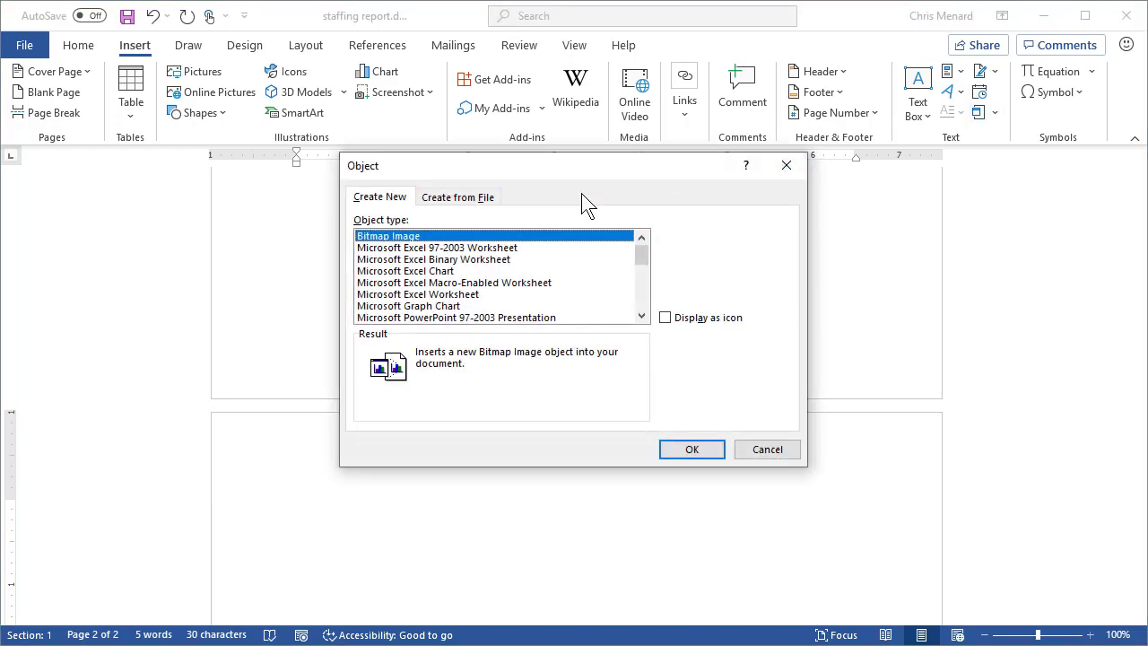
pyautogui.click(463, 193)
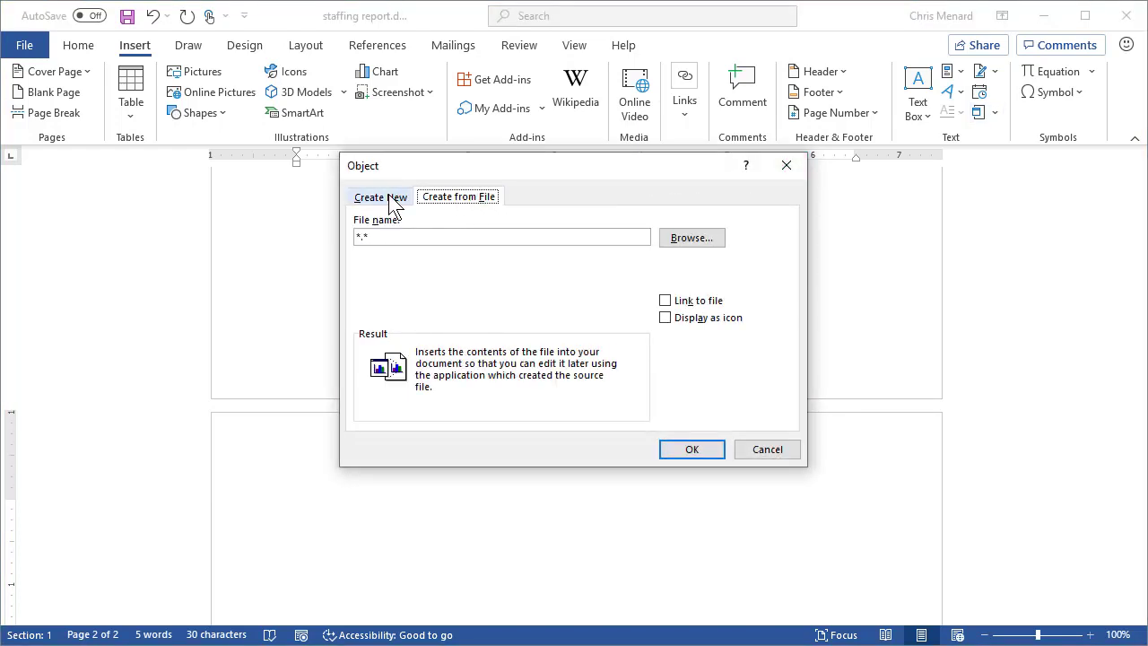
pyautogui.click(386, 198)
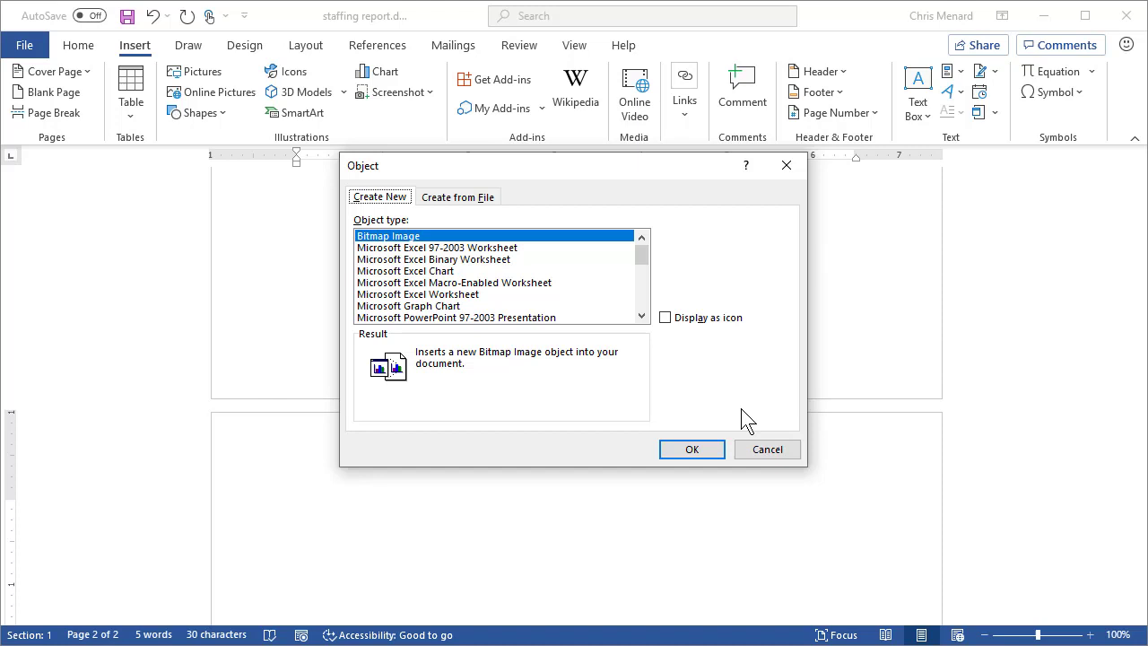
pyautogui.click(764, 448)
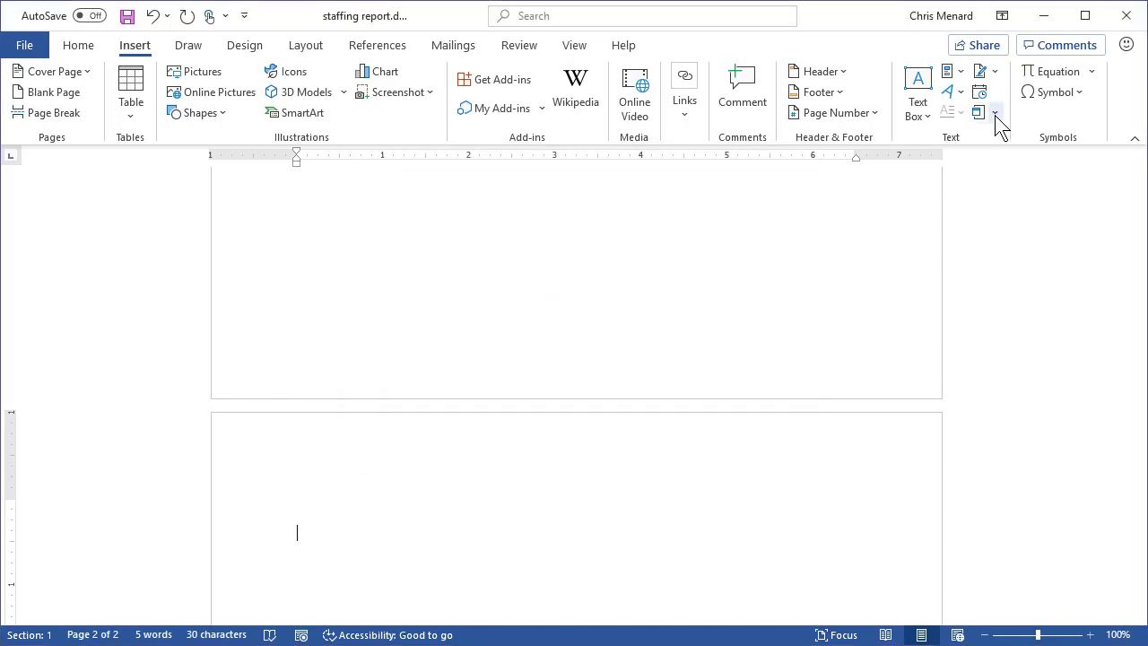
pyautogui.click(995, 114)
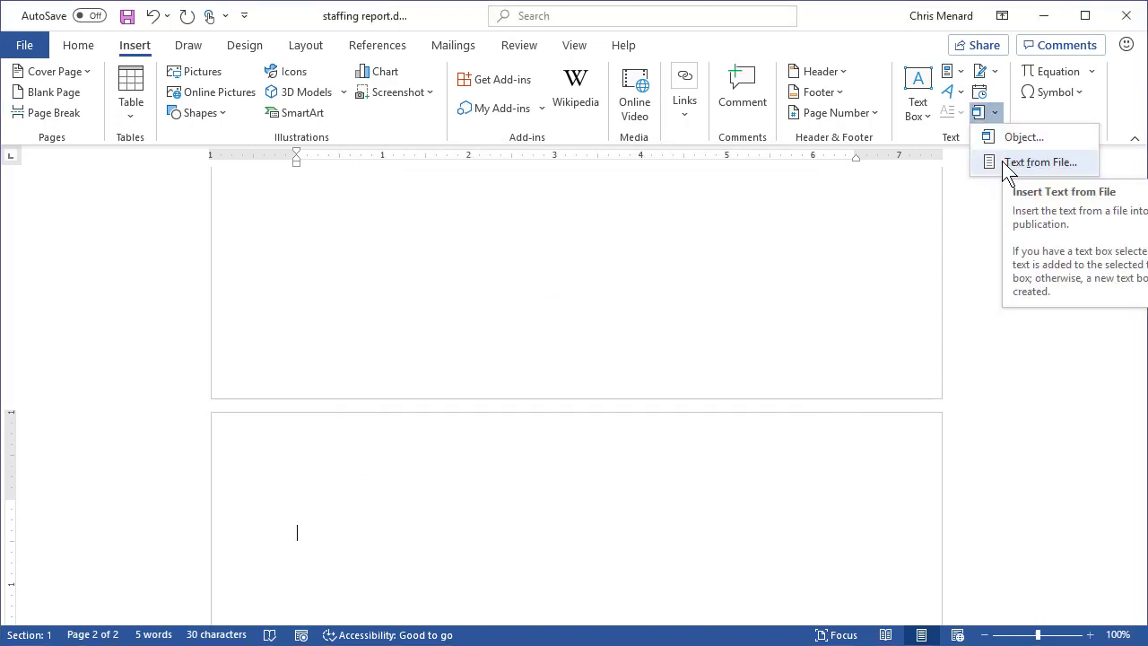
pyautogui.click(1031, 162)
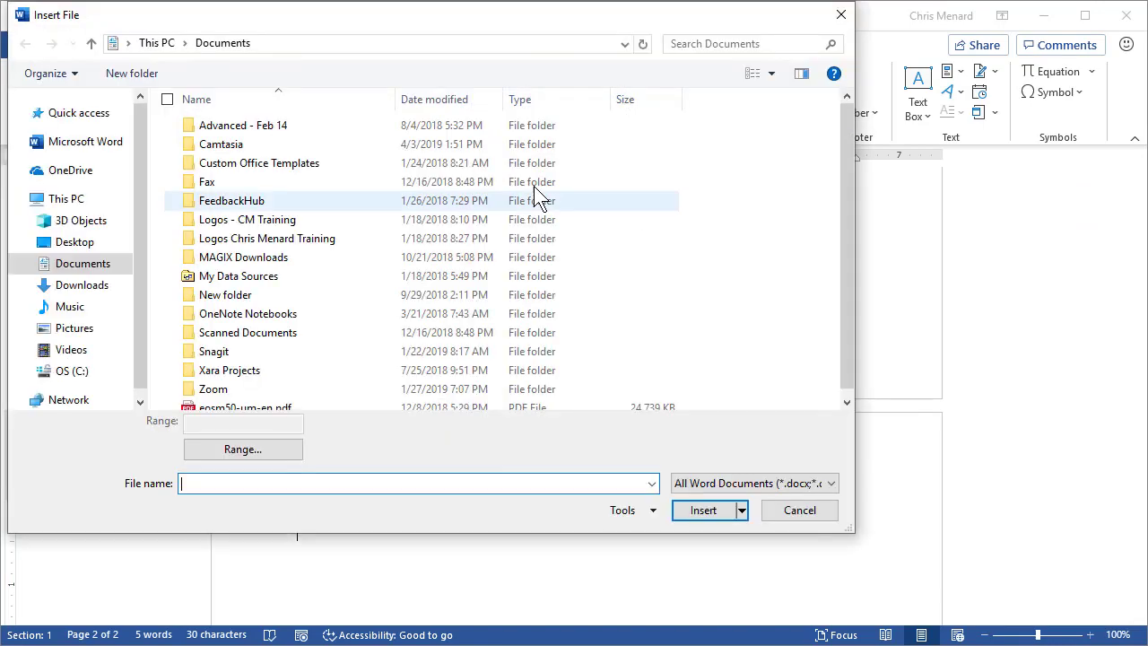
pyautogui.click(75, 242)
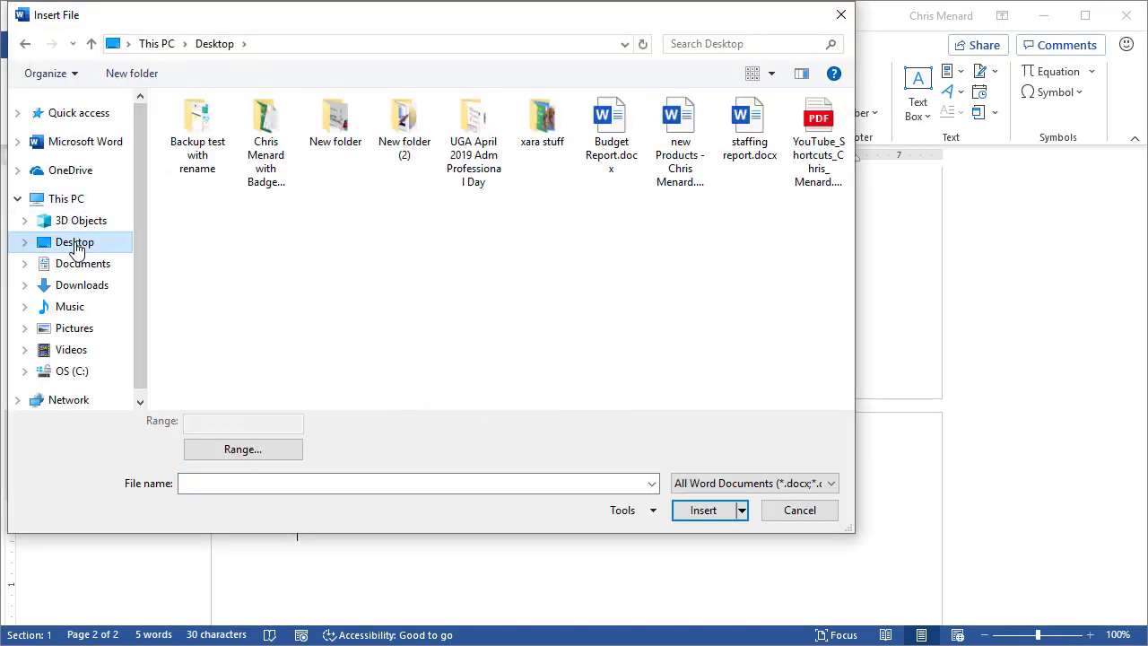
pyautogui.click(617, 135)
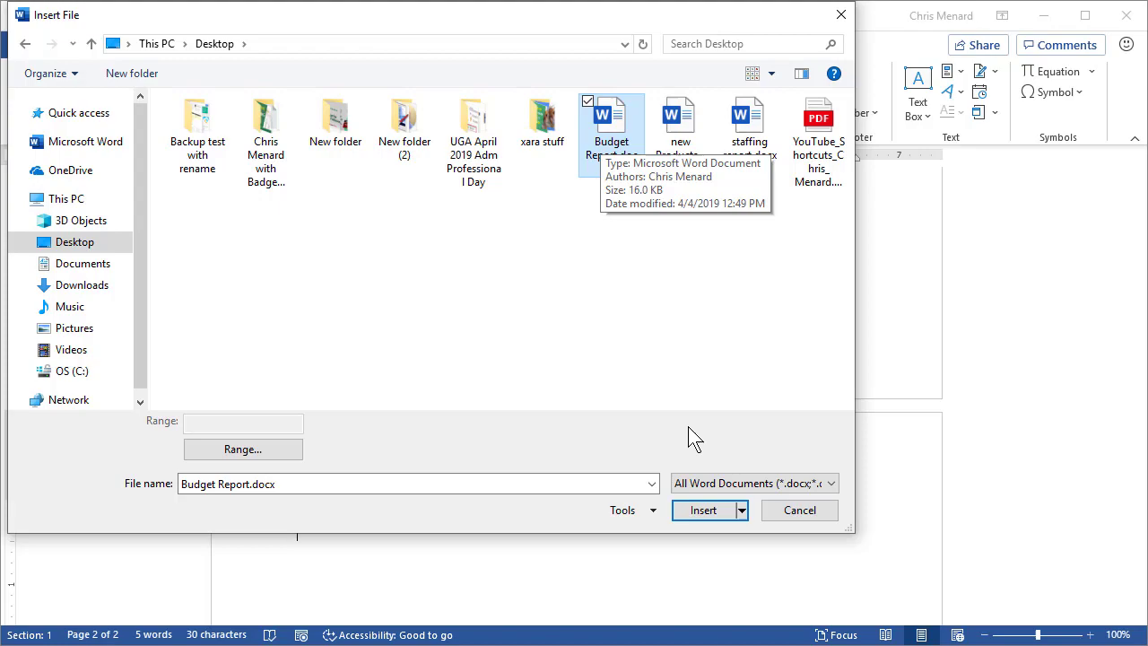
pyautogui.click(707, 512)
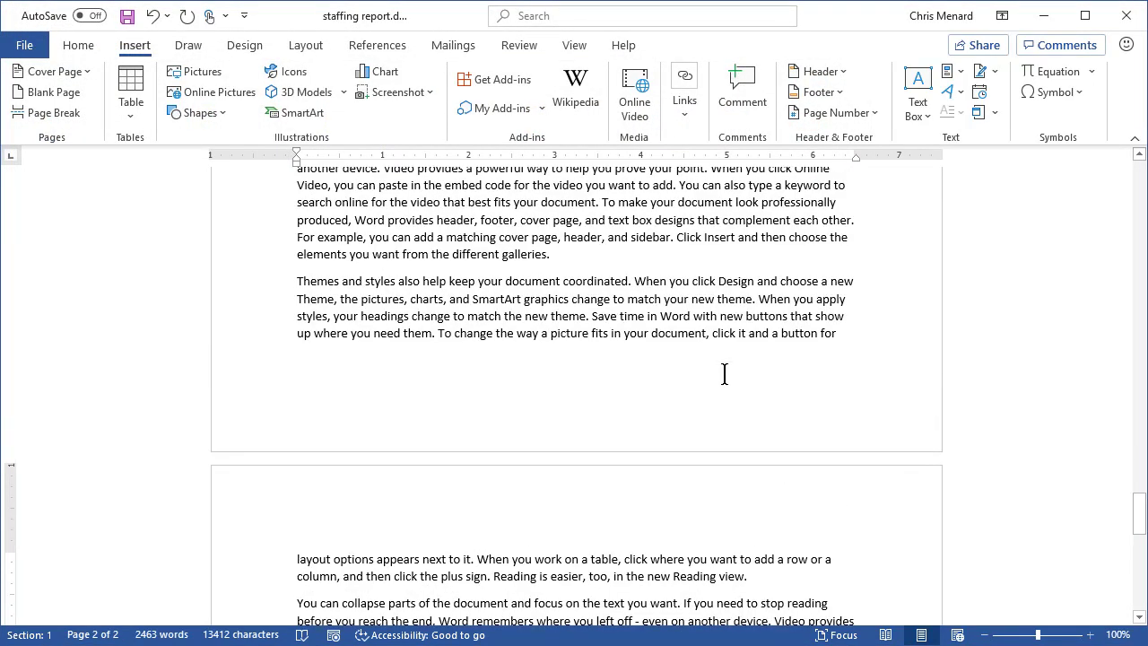
pyautogui.scroll(5, 704, 371)
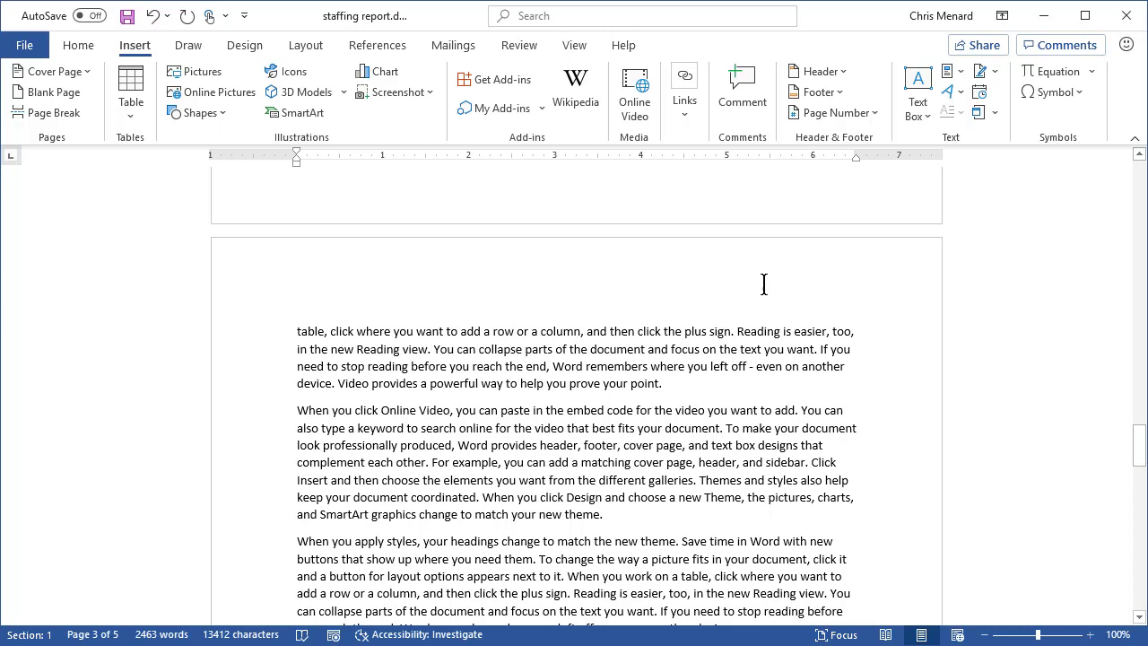
pyautogui.click(153, 16)
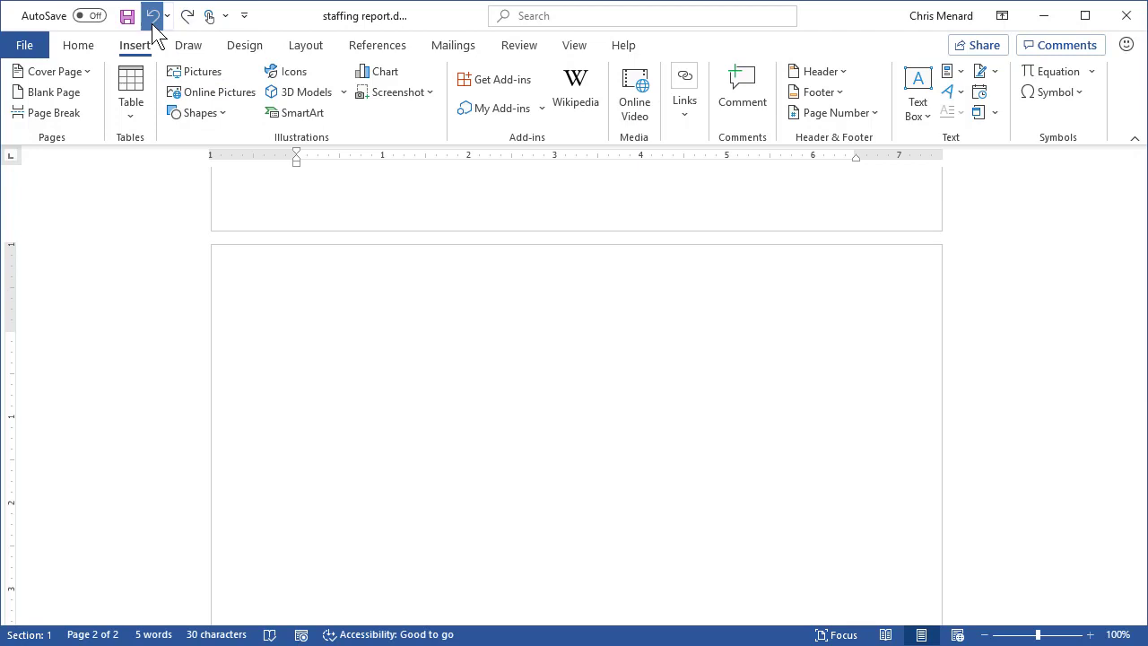
# Step: Replace the plain page break with a Next Page section break, so page two starts section 2
pyautogui.click(151, 23)
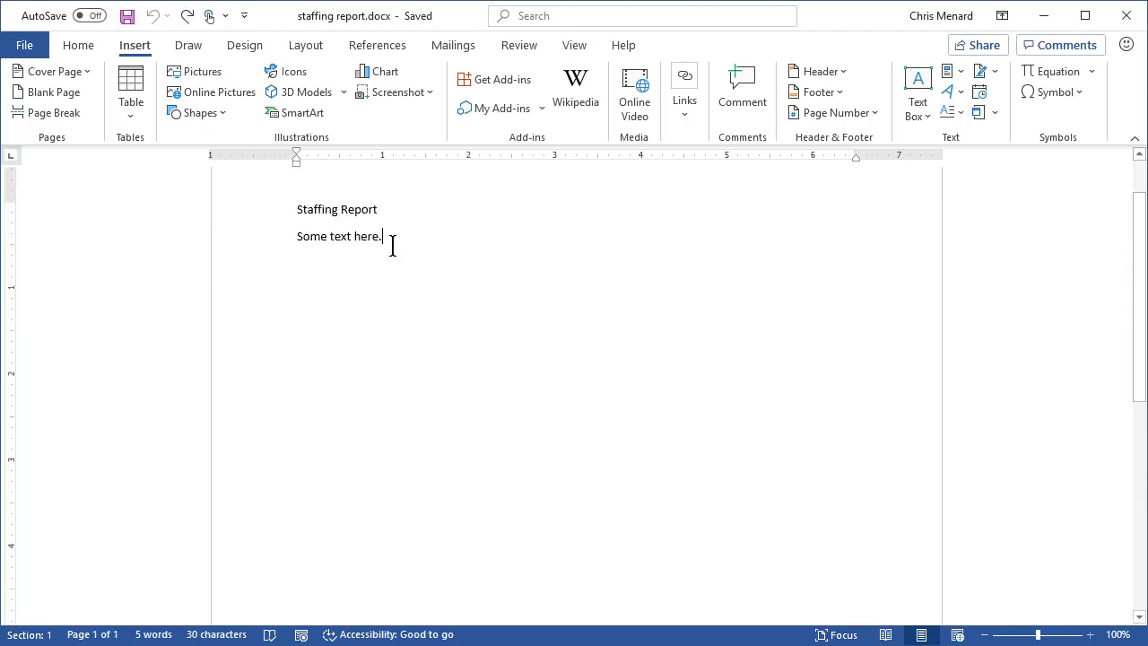
pyautogui.hotkey('ctrl', 'Return')
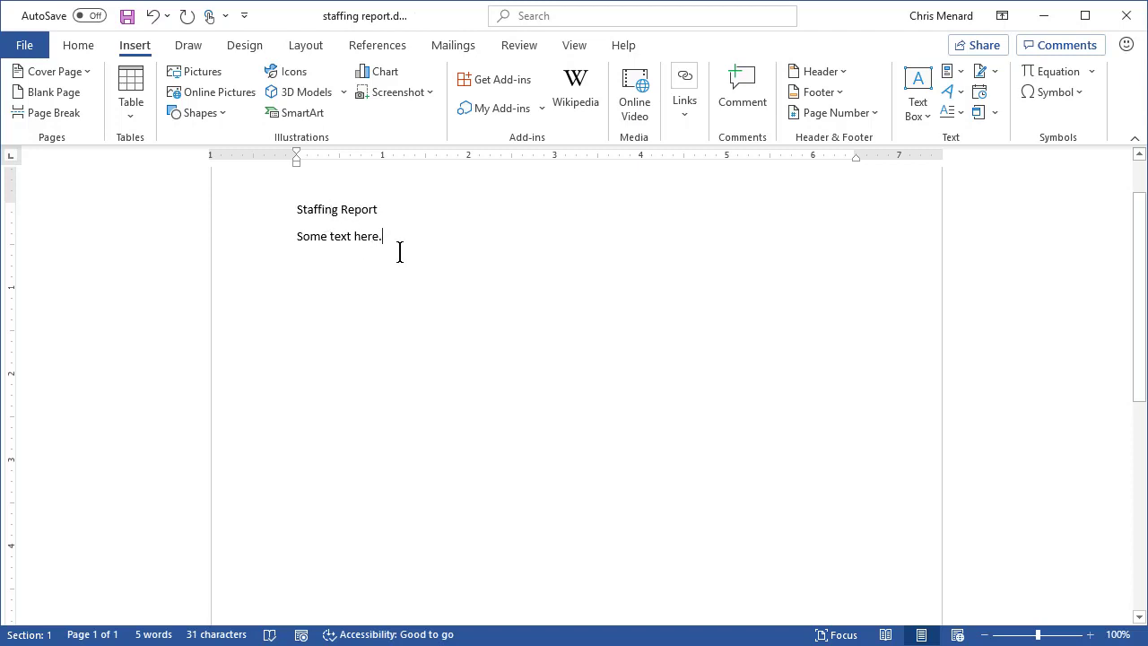
pyautogui.click(314, 49)
pyautogui.click(244, 78)
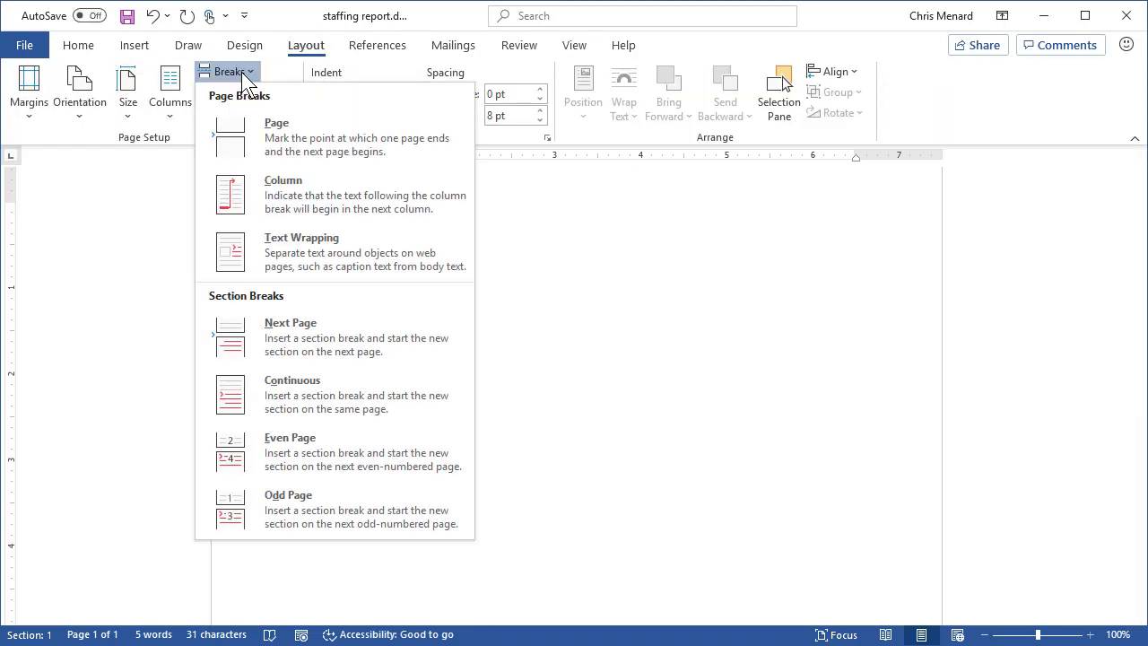
pyautogui.click(323, 333)
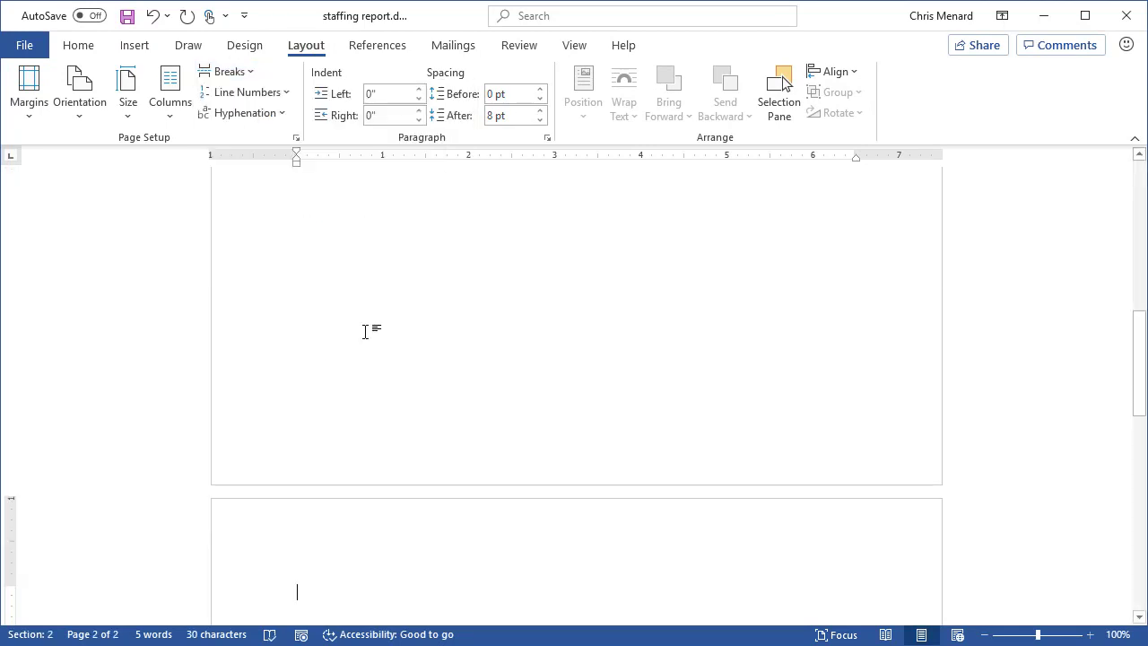
pyautogui.scroll(-2, 364, 331)
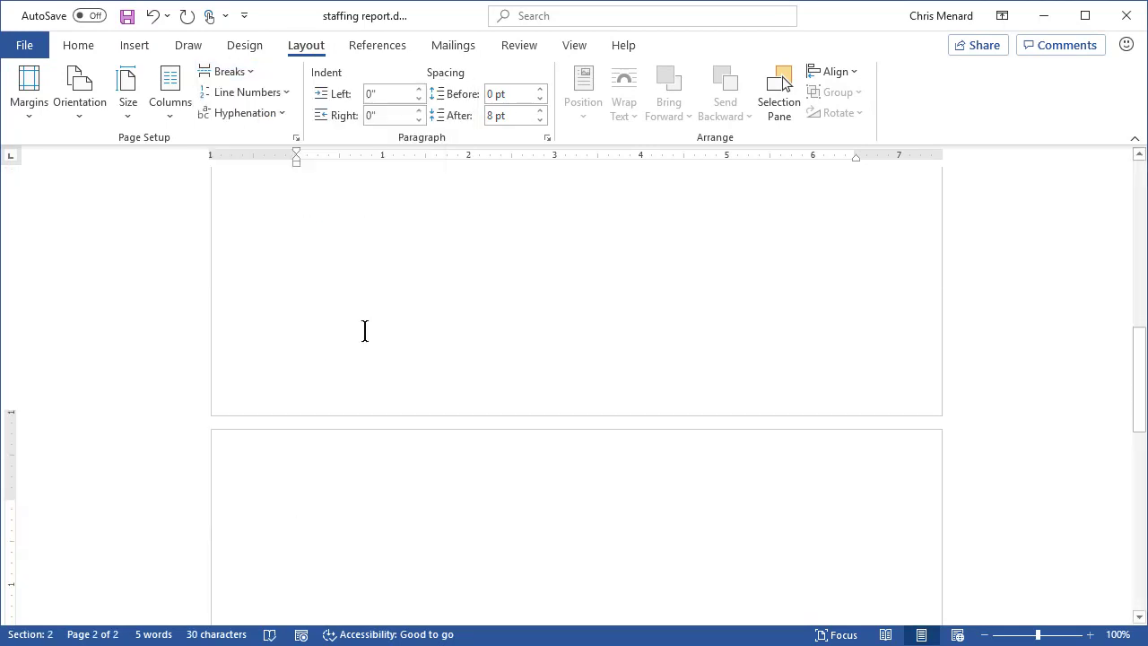
pyautogui.click(135, 45)
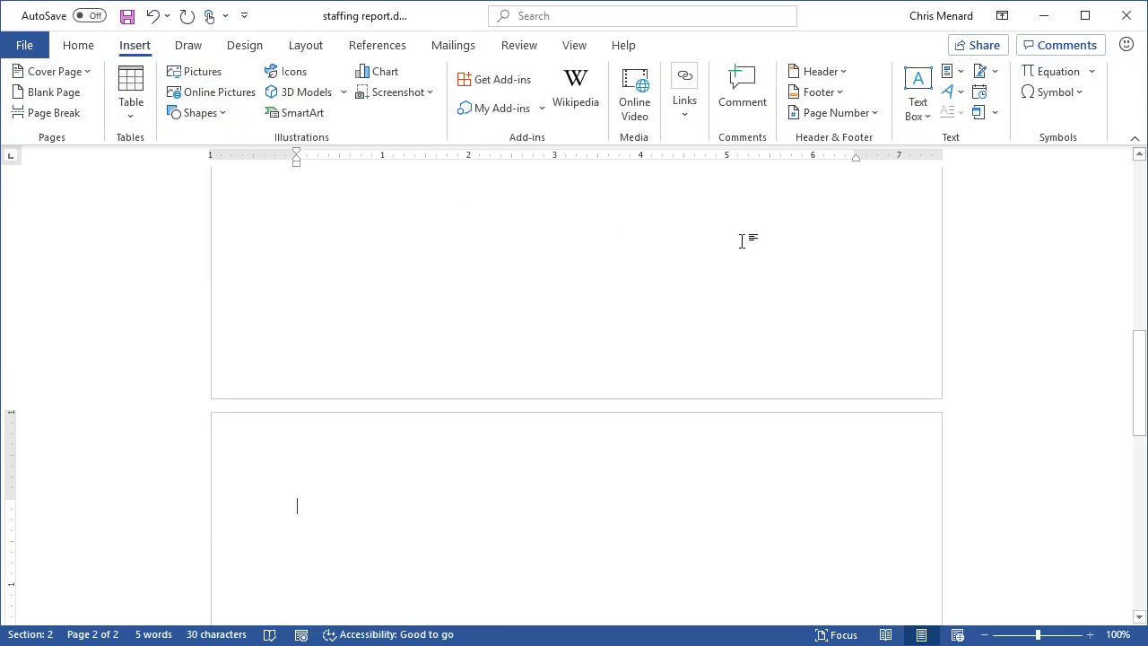
# Step: Insert the text of Budget Report.docx from the Desktop into section 2, making five pages
pyautogui.click(996, 113)
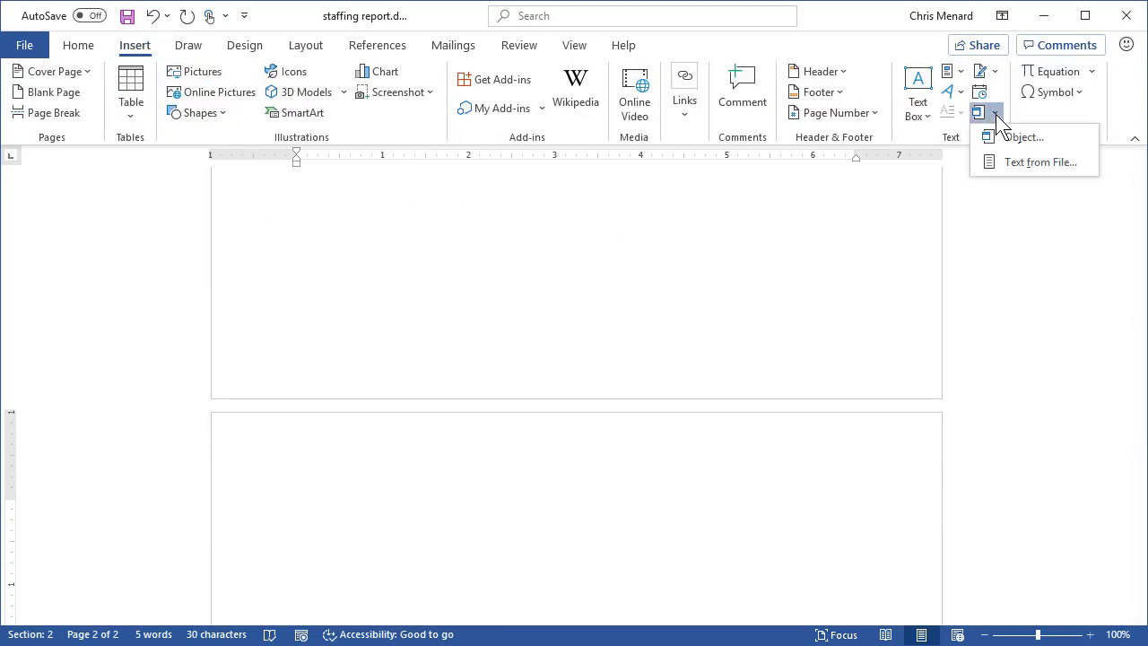
pyautogui.click(1004, 163)
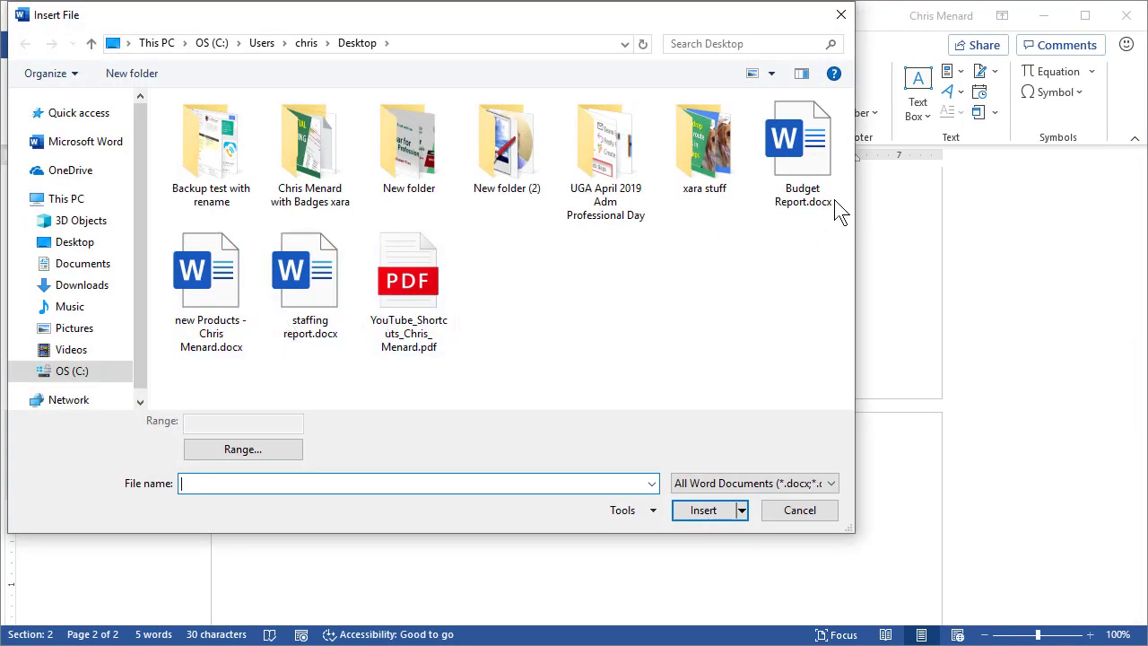
pyautogui.click(812, 168)
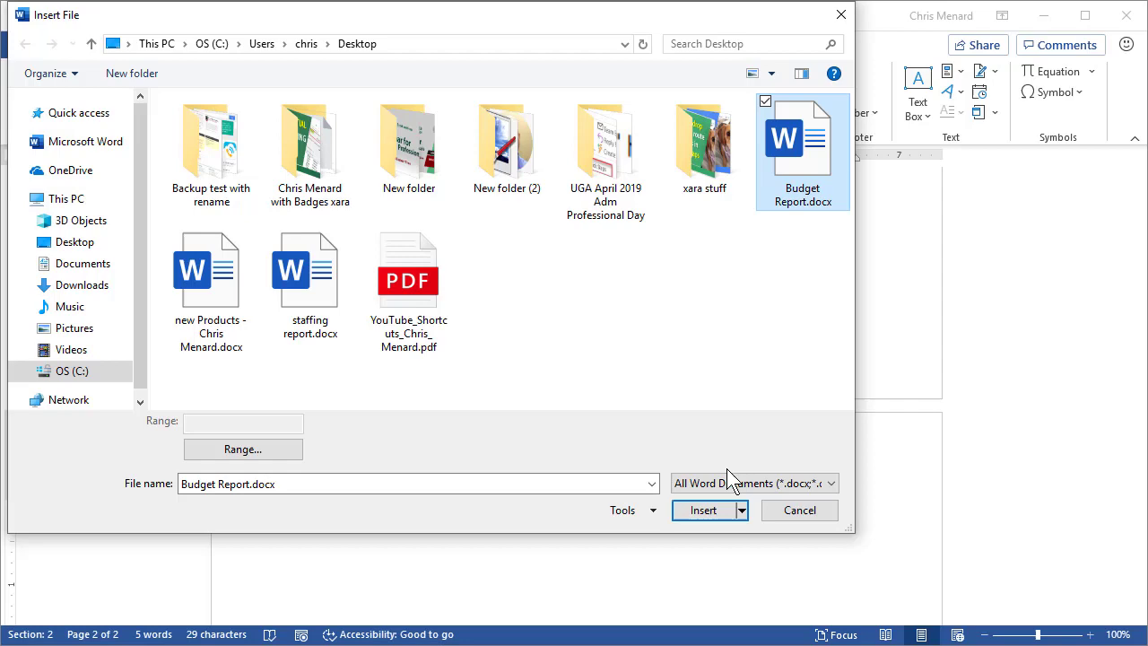
pyautogui.click(701, 513)
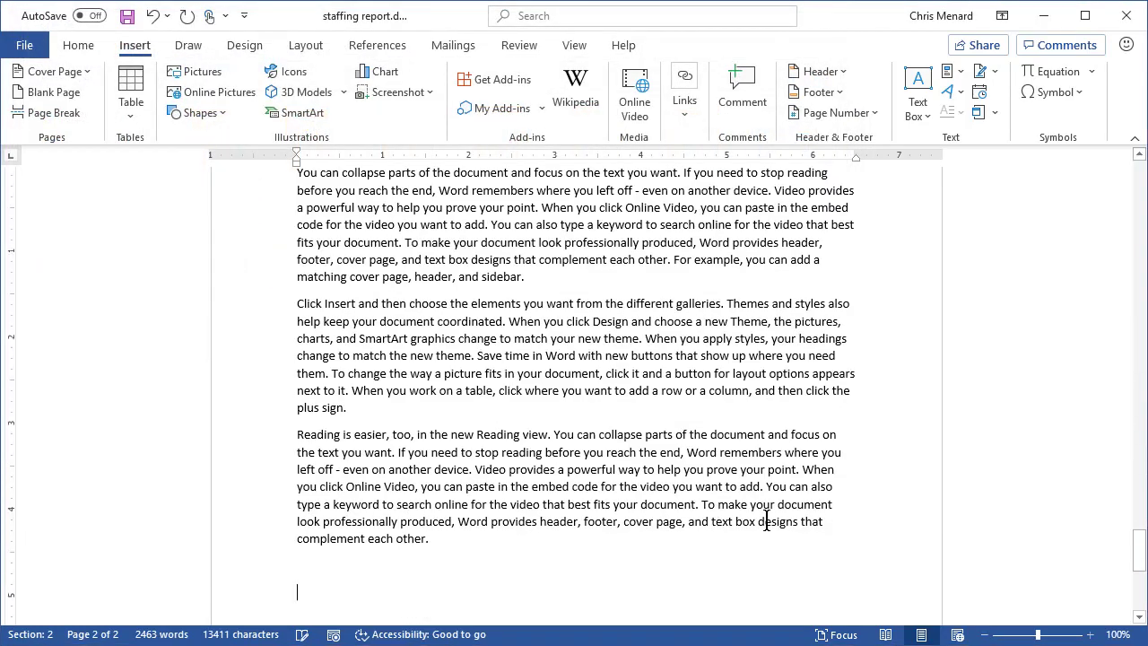
pyautogui.scroll(6, 768, 516)
pyautogui.scroll(1, 768, 518)
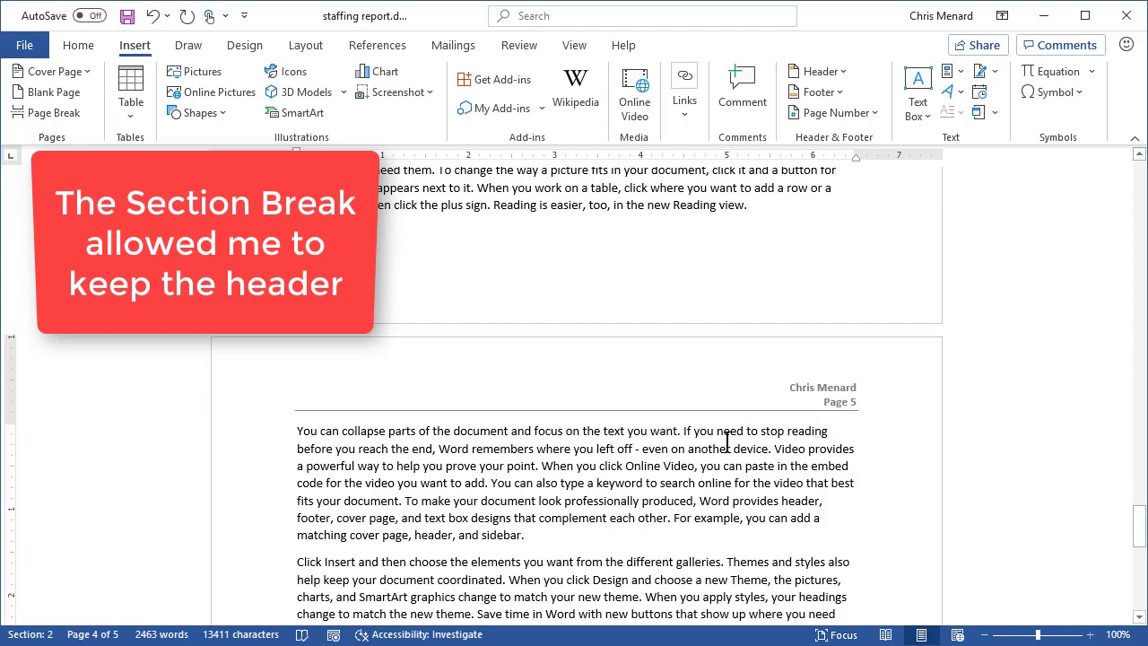
pyautogui.scroll(-8, 728, 439)
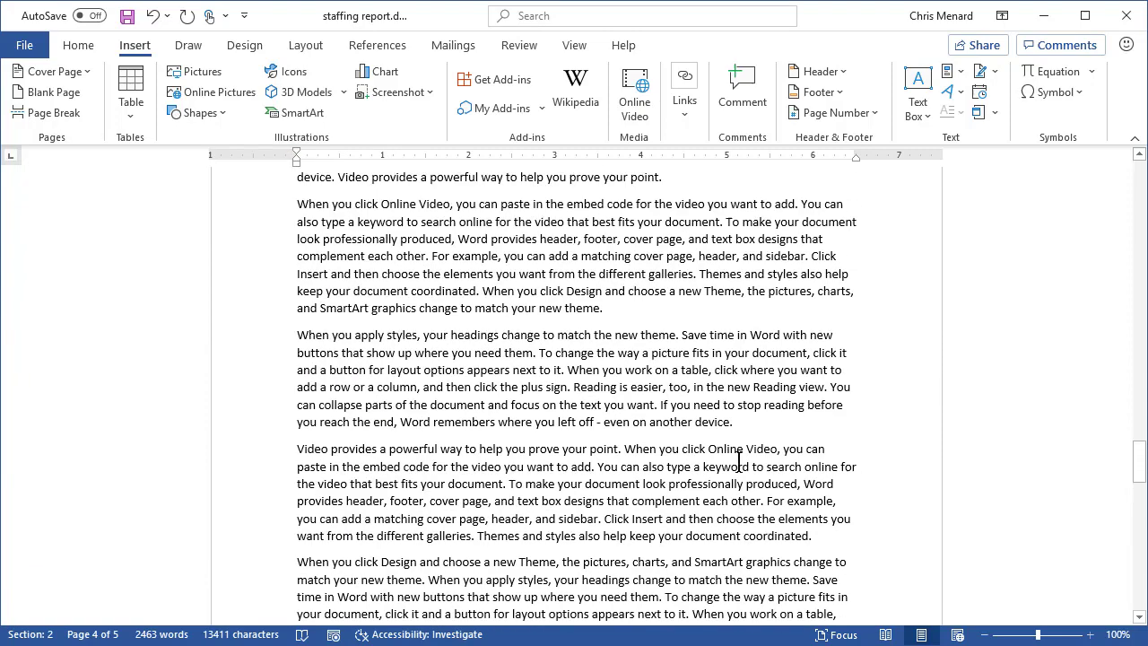
pyautogui.hotkey('ctrl', 'Home')
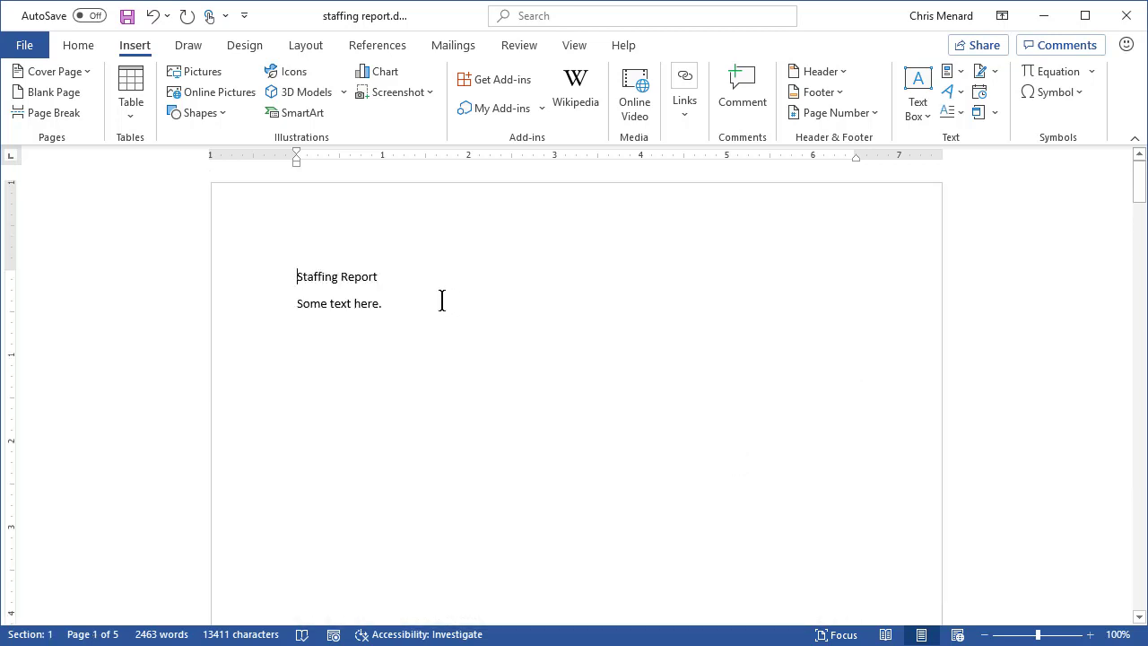
pyautogui.scroll(-1, 419, 288)
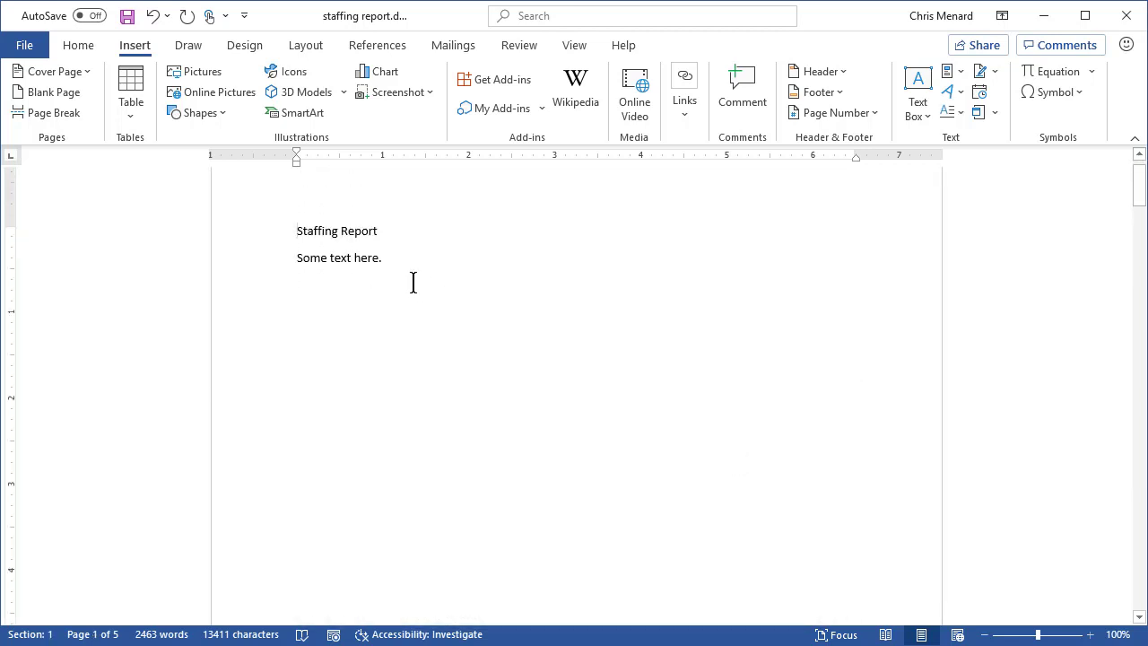
pyautogui.scroll(-14, 423, 259)
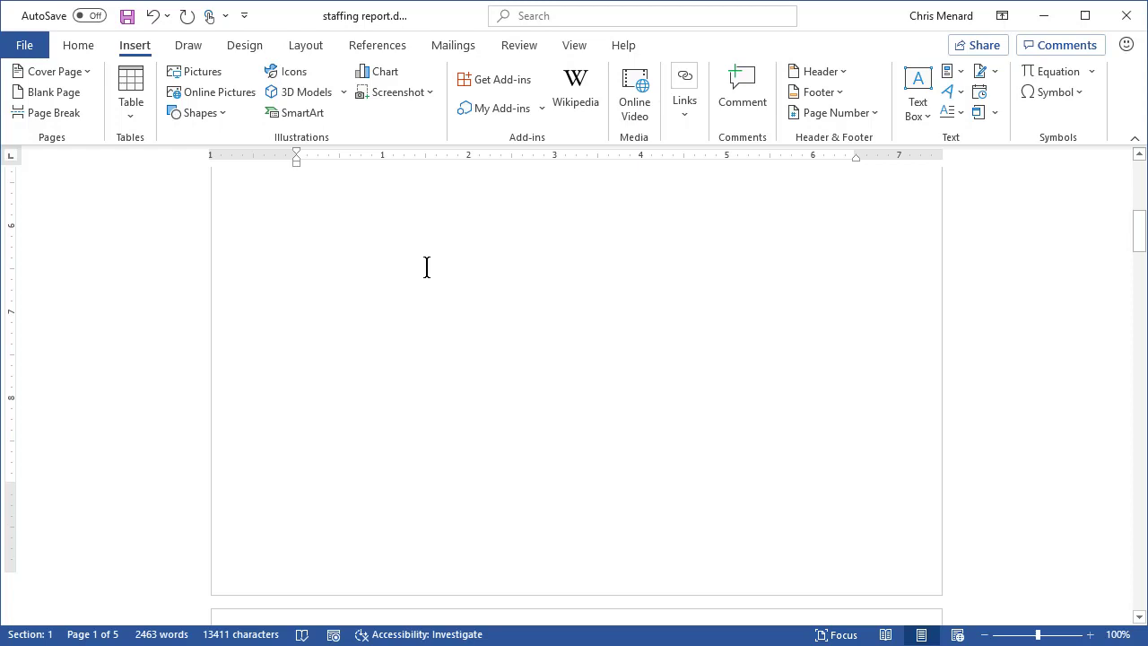
pyautogui.scroll(-4, 433, 271)
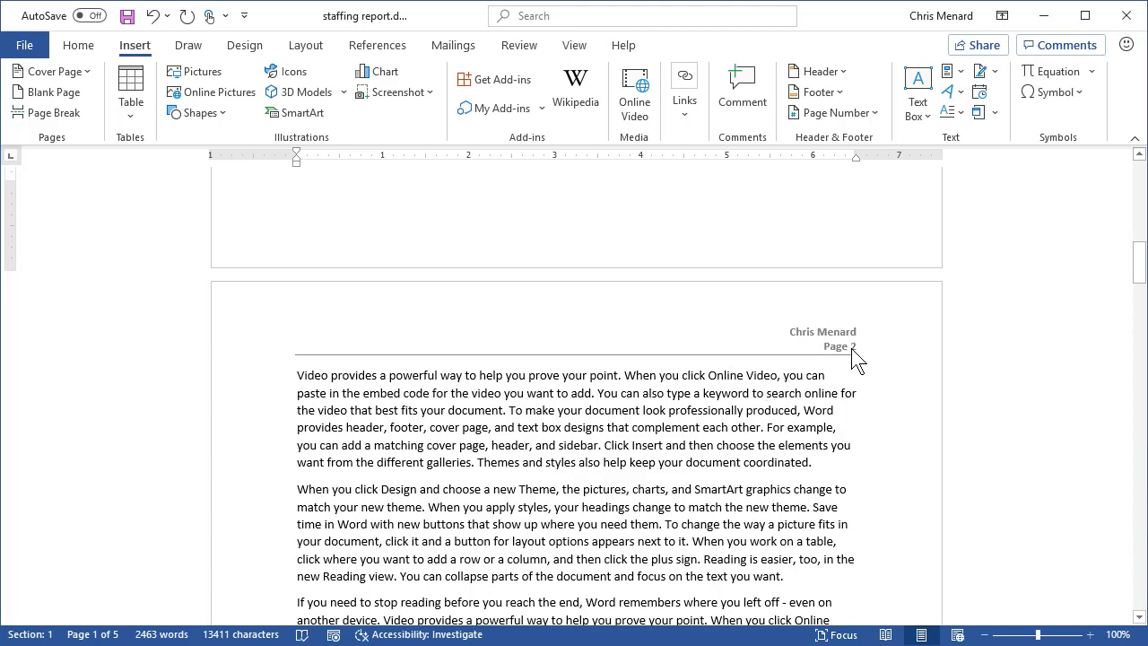
pyautogui.scroll(6, 728, 351)
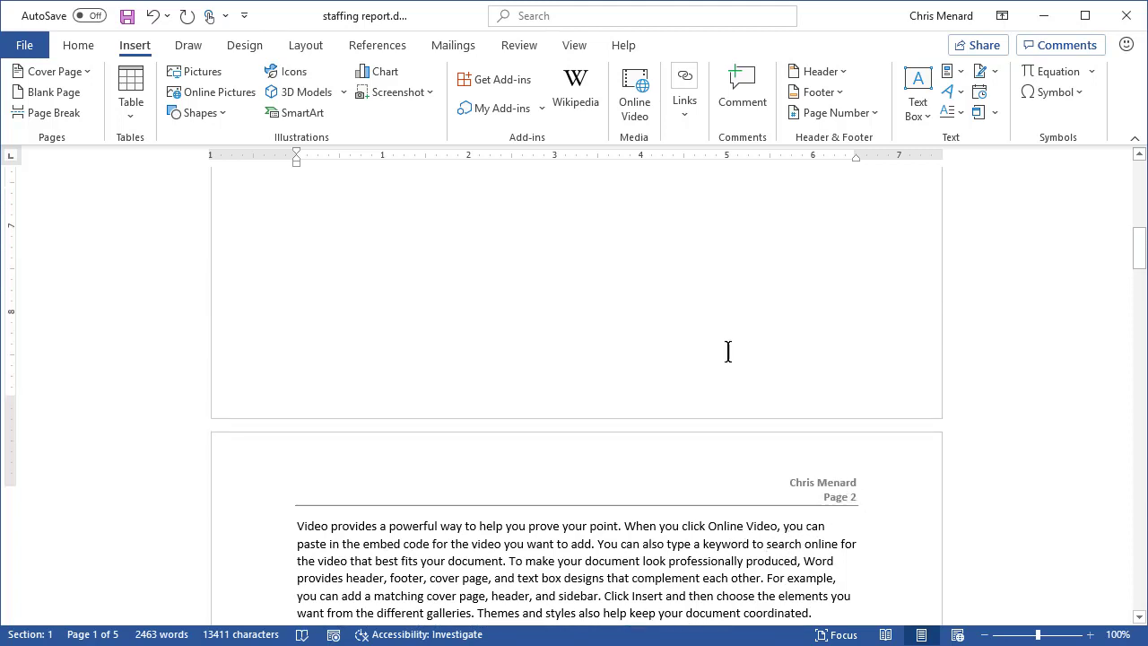
pyautogui.scroll(2, 444, 237)
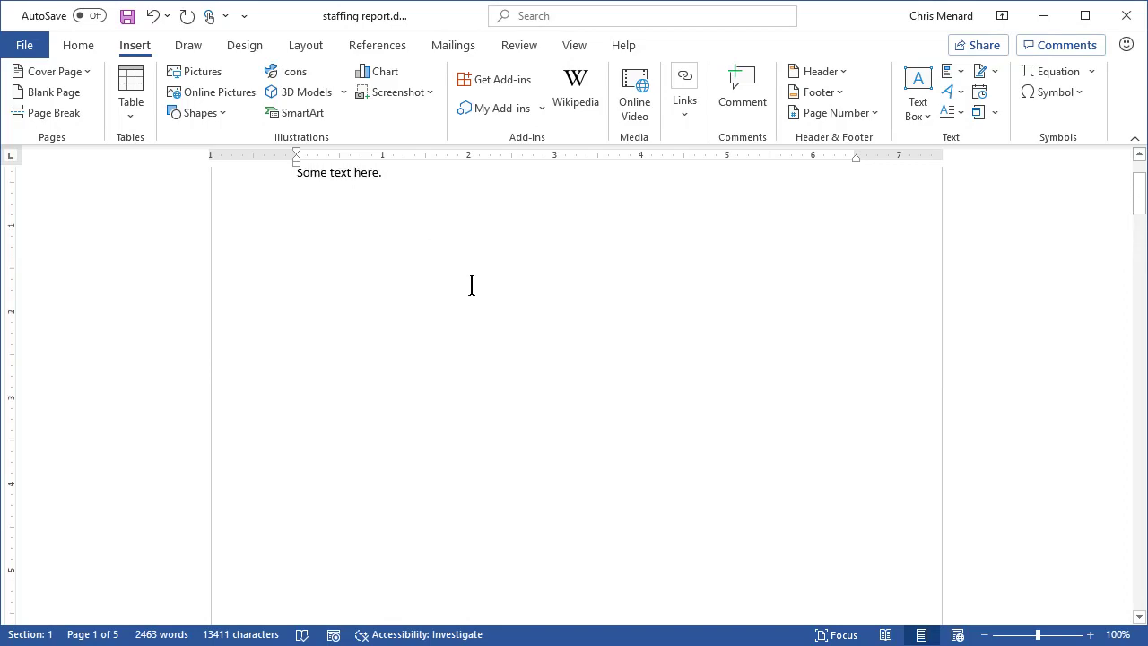
pyautogui.scroll(-8, 538, 296)
pyautogui.scroll(-3, 756, 405)
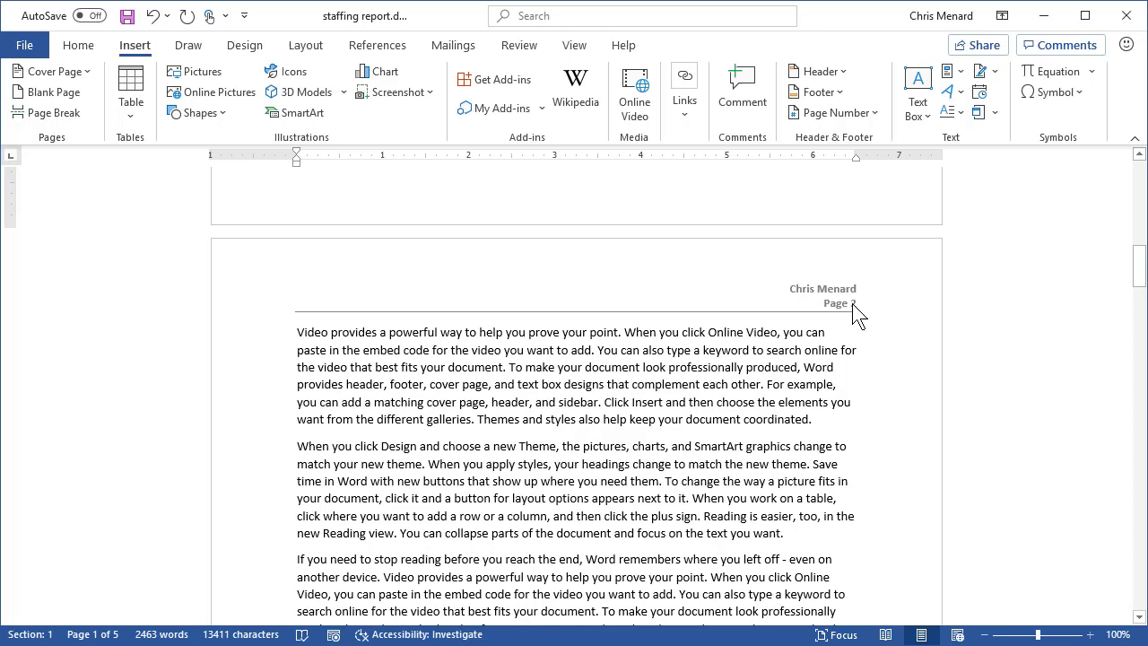
# Step: Set section 2's page numbers to start at 1 so the page 2 header reads Page 1
pyautogui.doubleClick(853, 306)
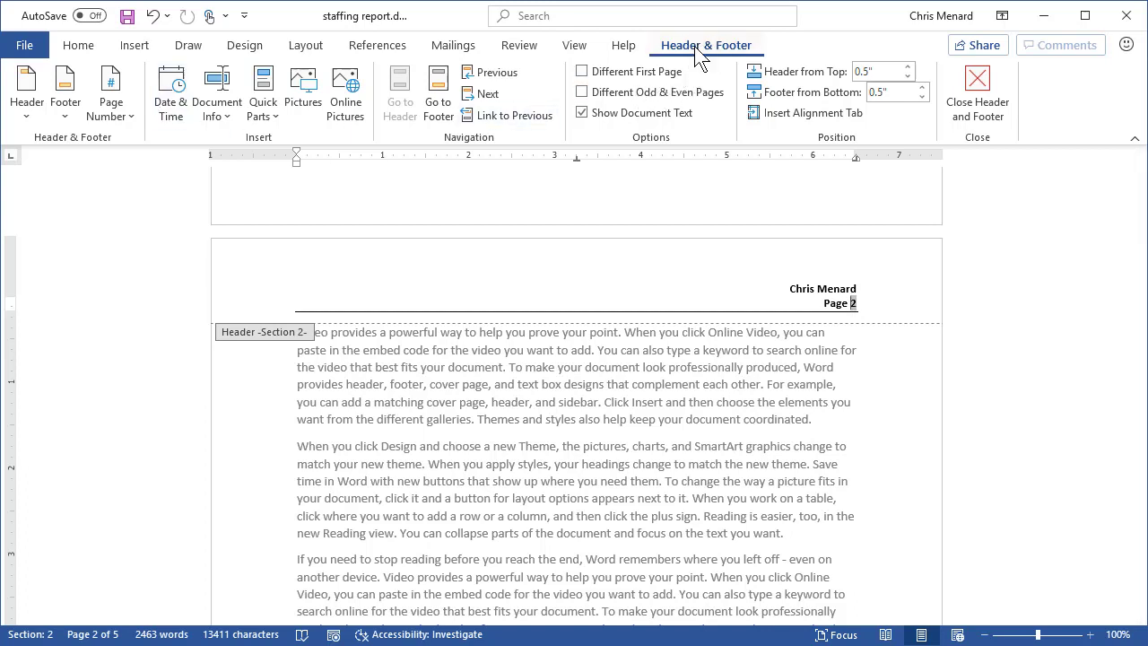
pyautogui.click(123, 126)
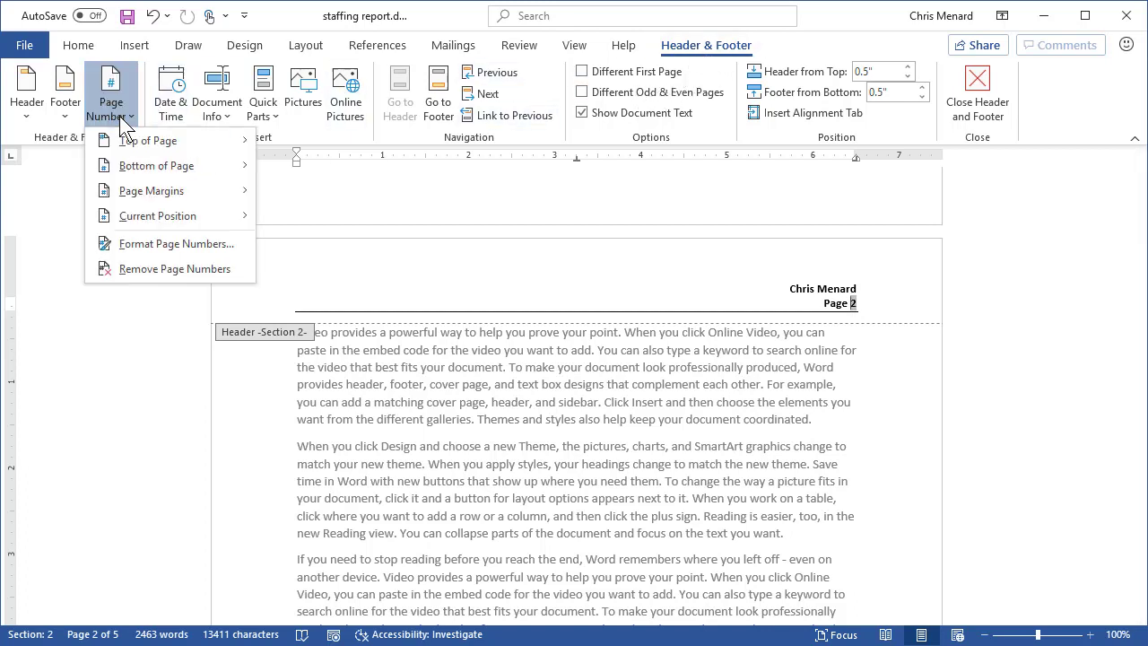
pyautogui.click(152, 246)
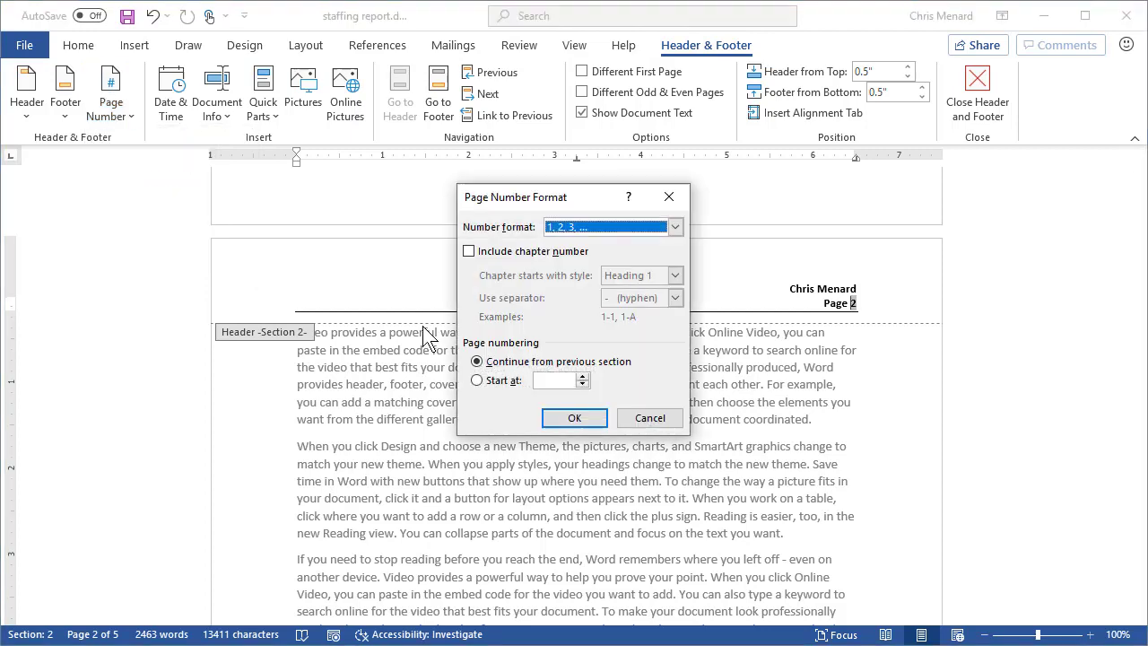
pyautogui.click(476, 381)
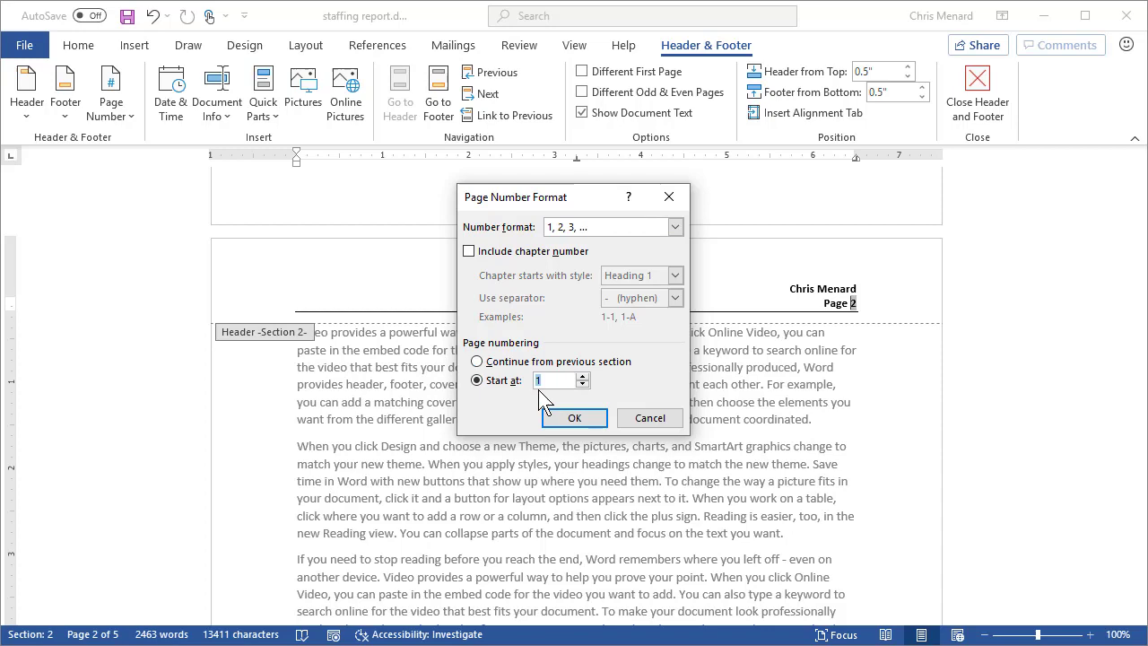
pyautogui.click(570, 418)
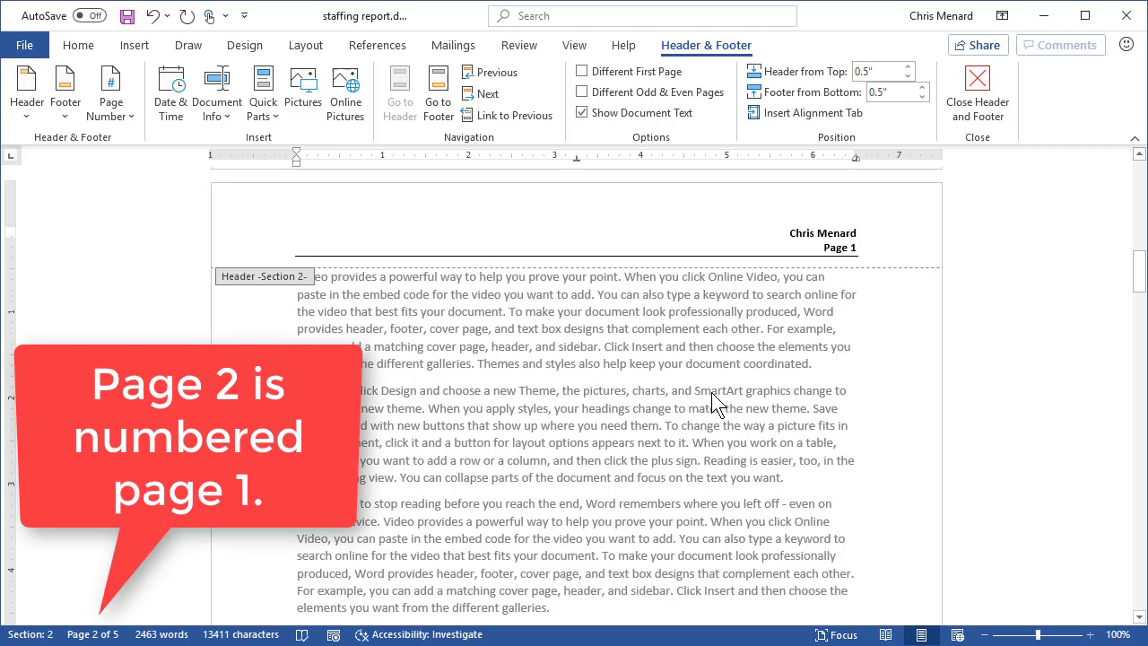
pyautogui.doubleClick(523, 330)
pyautogui.scroll(-18, 522, 330)
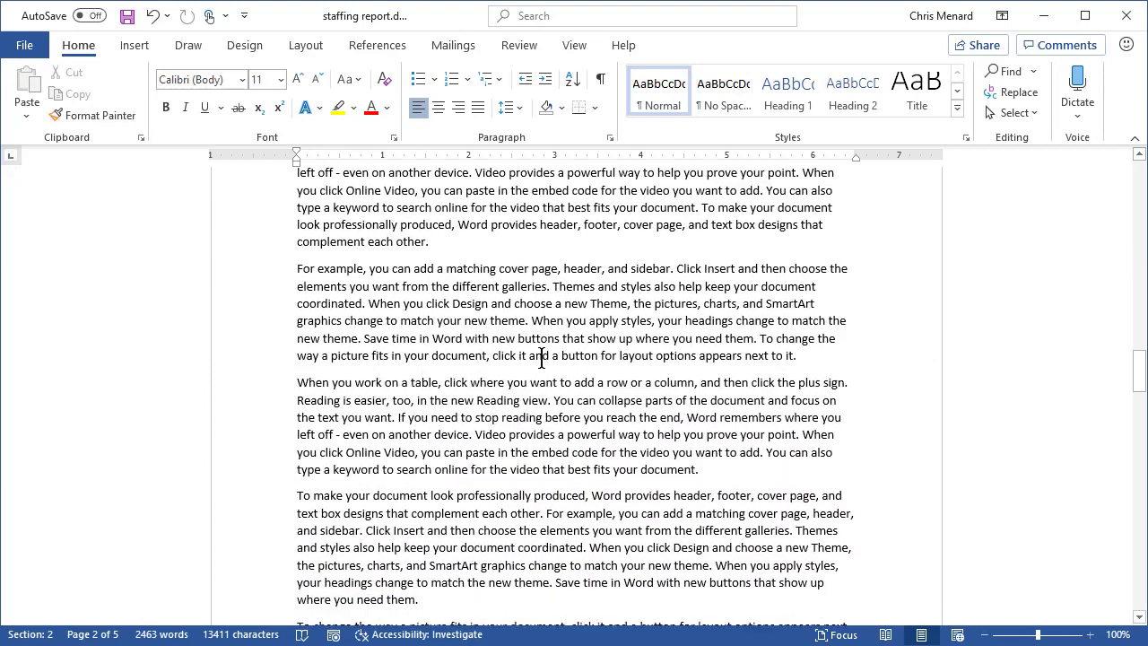
# Step: Add a Next Page section break at the document's end, creating blank section 3 on page 6
pyautogui.hotkey('ctrl', 'Return')
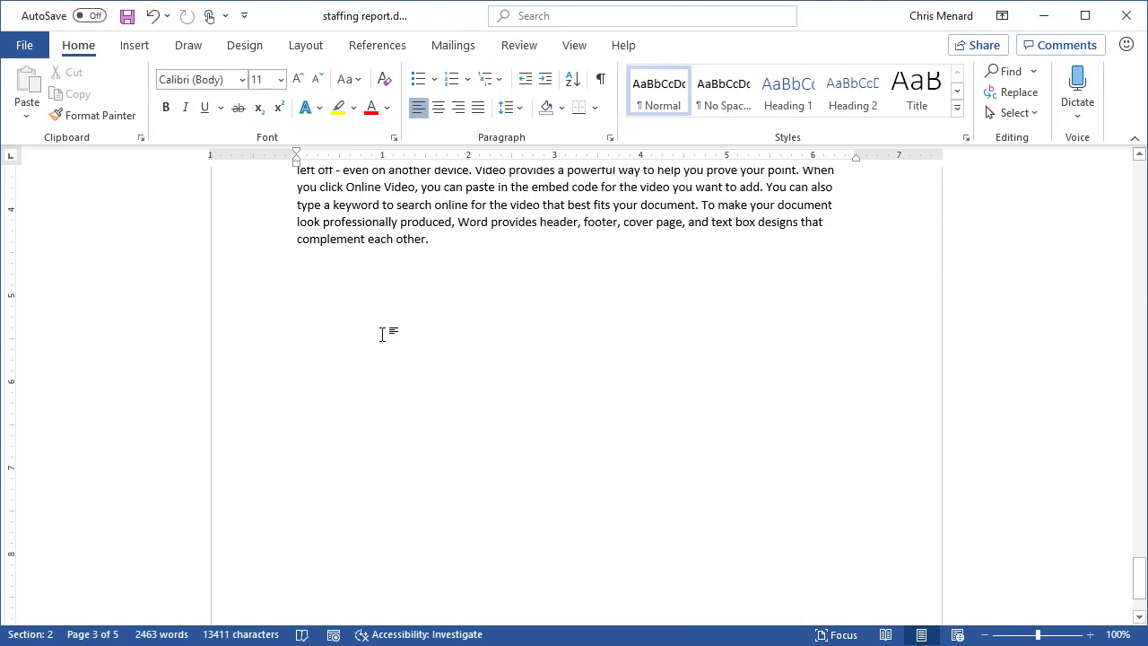
pyautogui.click(307, 46)
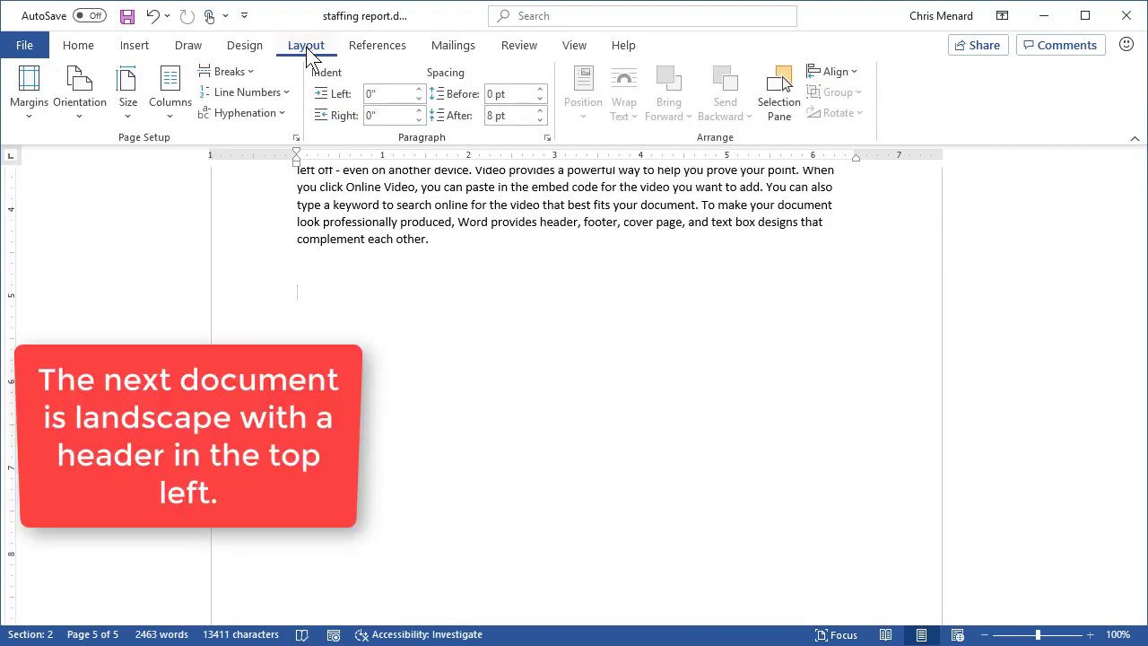
pyautogui.click(250, 73)
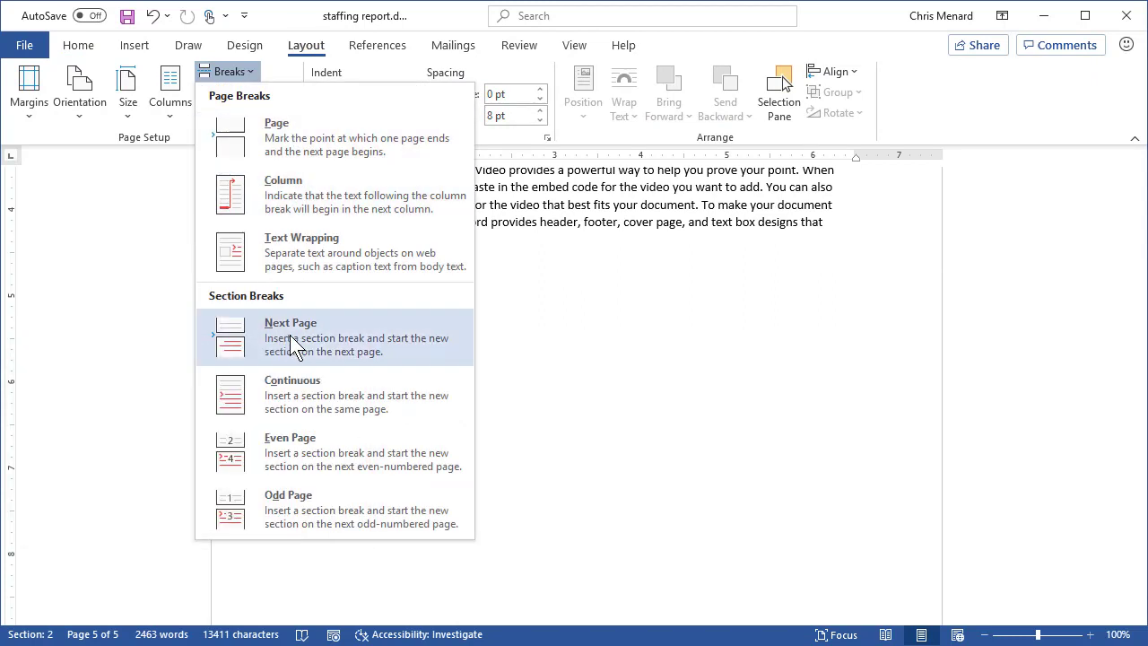
pyautogui.click(289, 336)
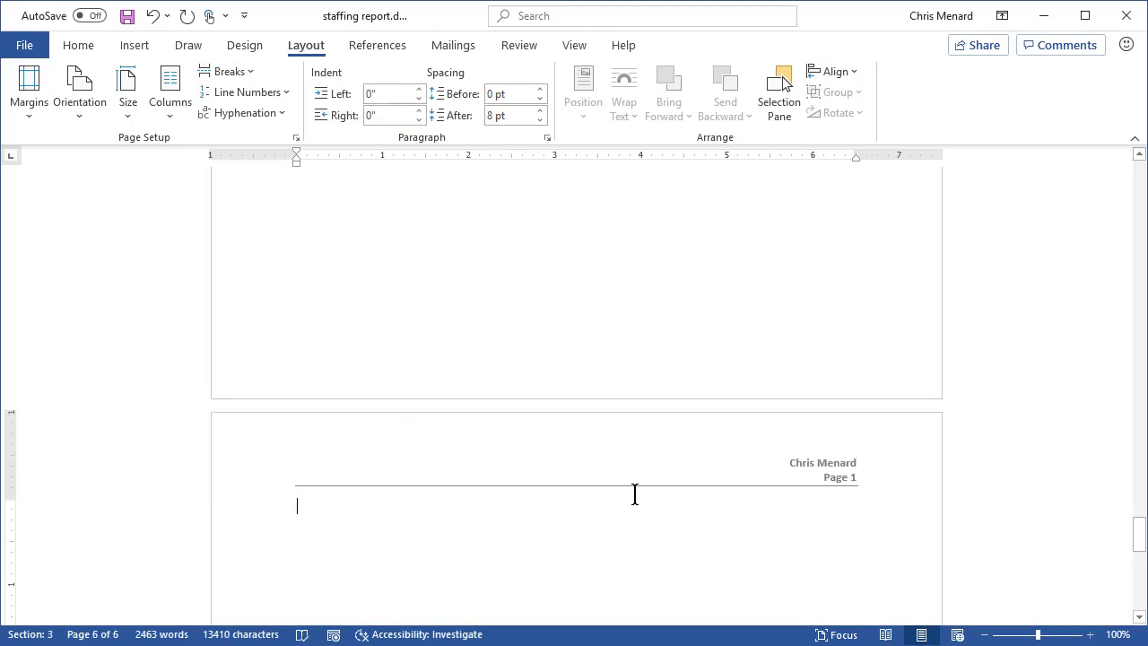
pyautogui.click(137, 47)
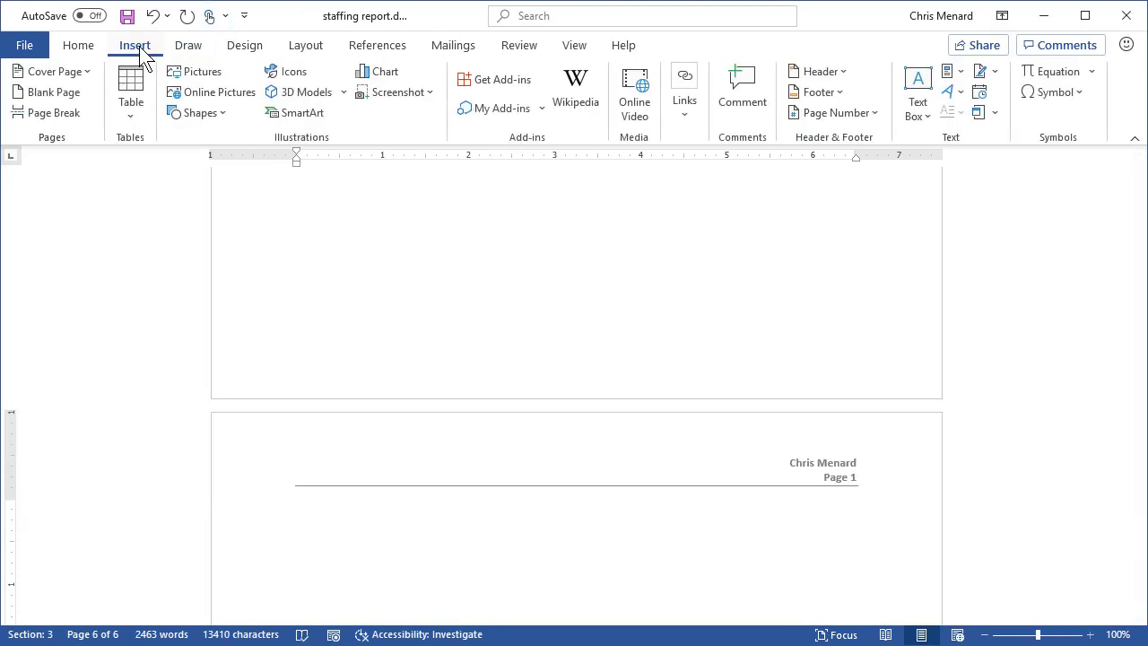
pyautogui.click(998, 118)
# Step: Insert the New Products document's text into section 3, bringing the report to 9 pages
pyautogui.click(1007, 164)
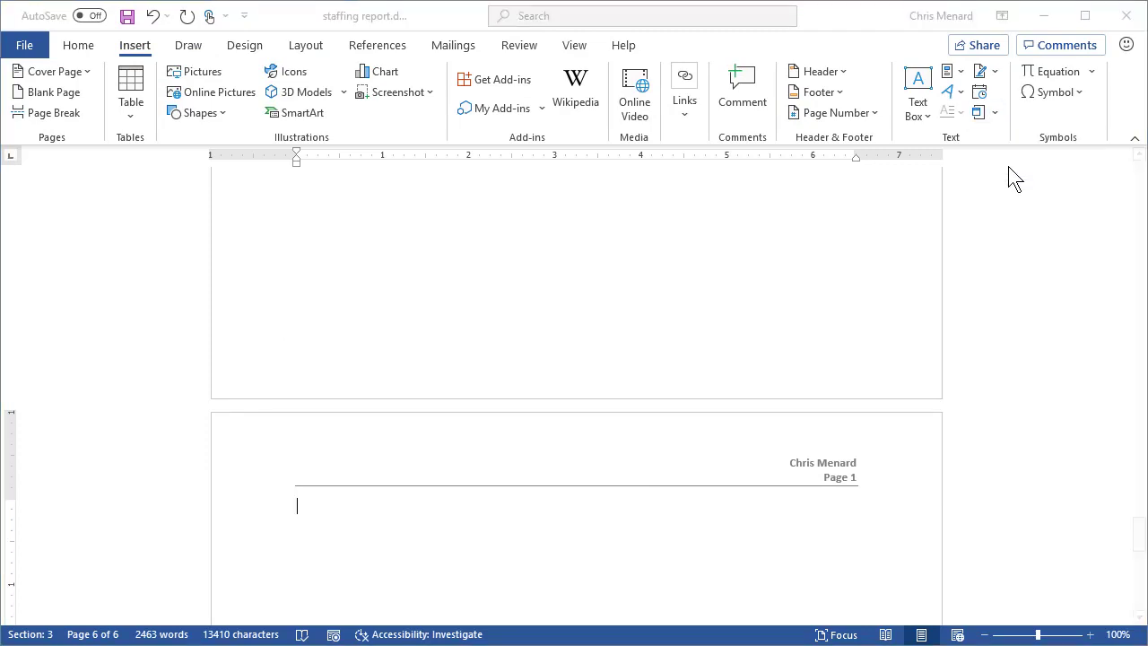
pyautogui.click(217, 309)
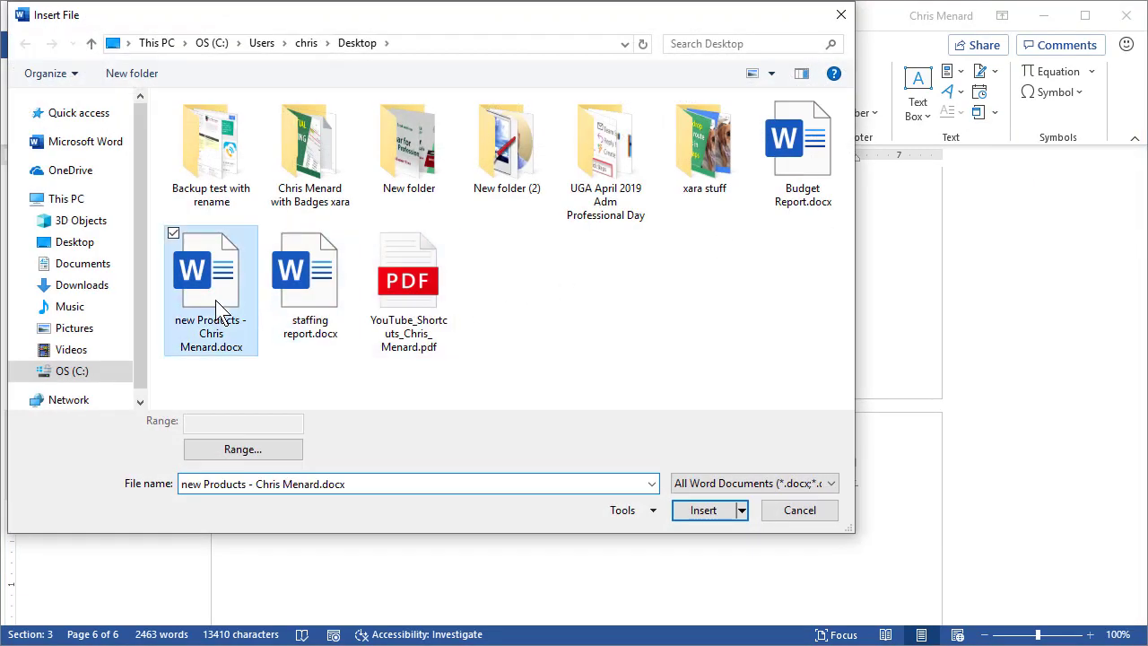
pyautogui.click(698, 516)
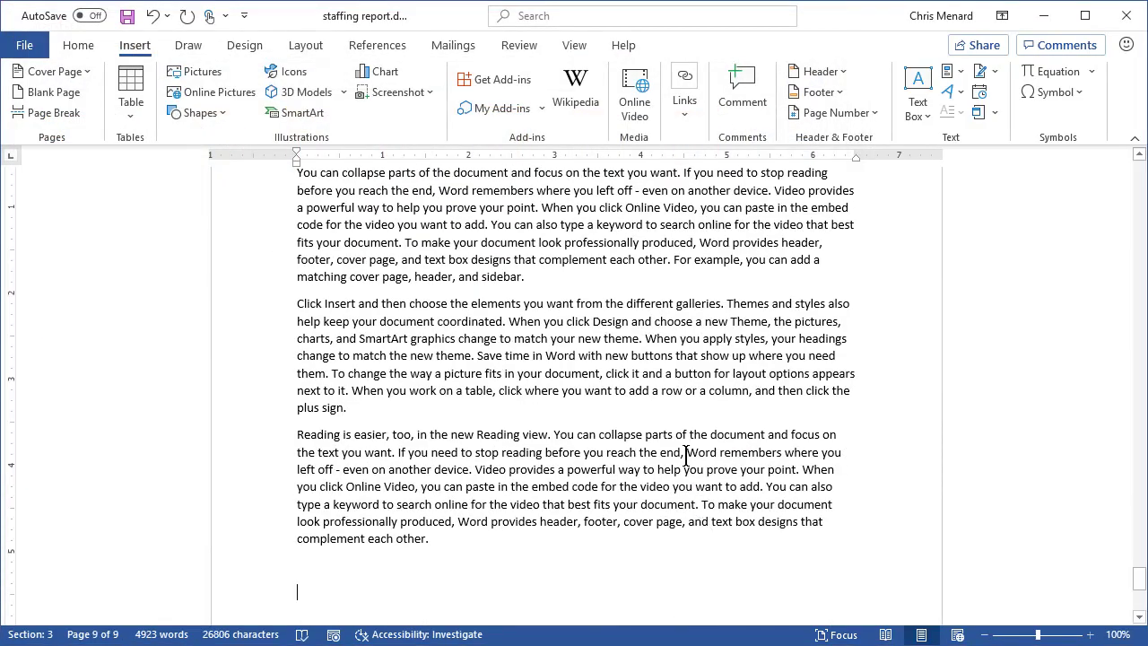
pyautogui.scroll(12, 686, 455)
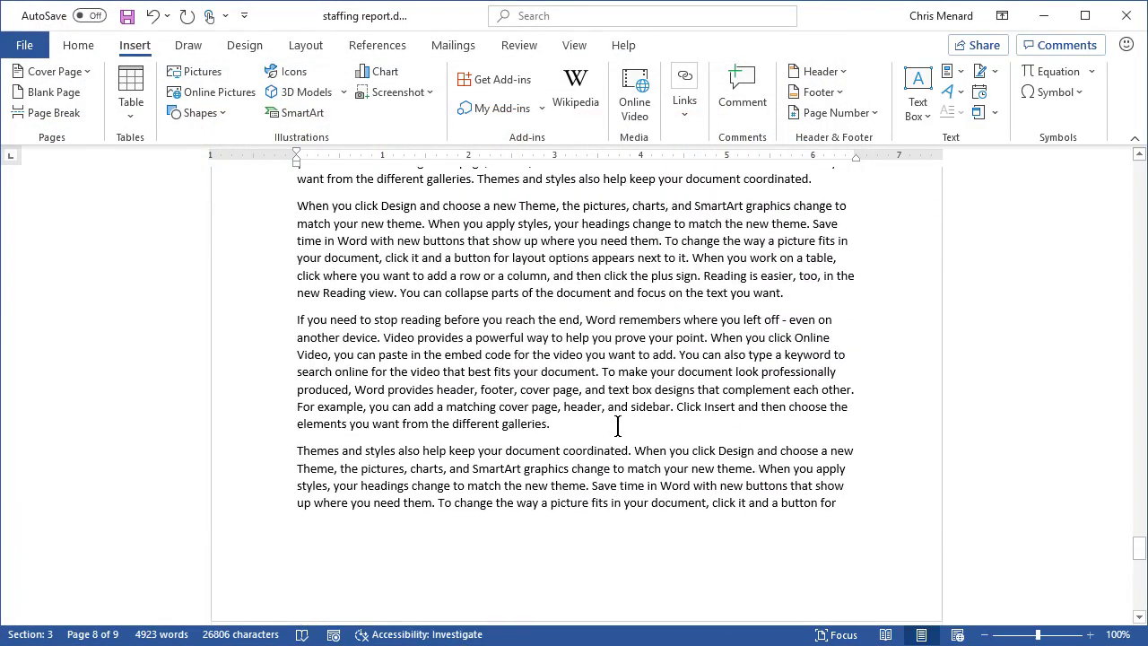
pyautogui.scroll(12, 617, 425)
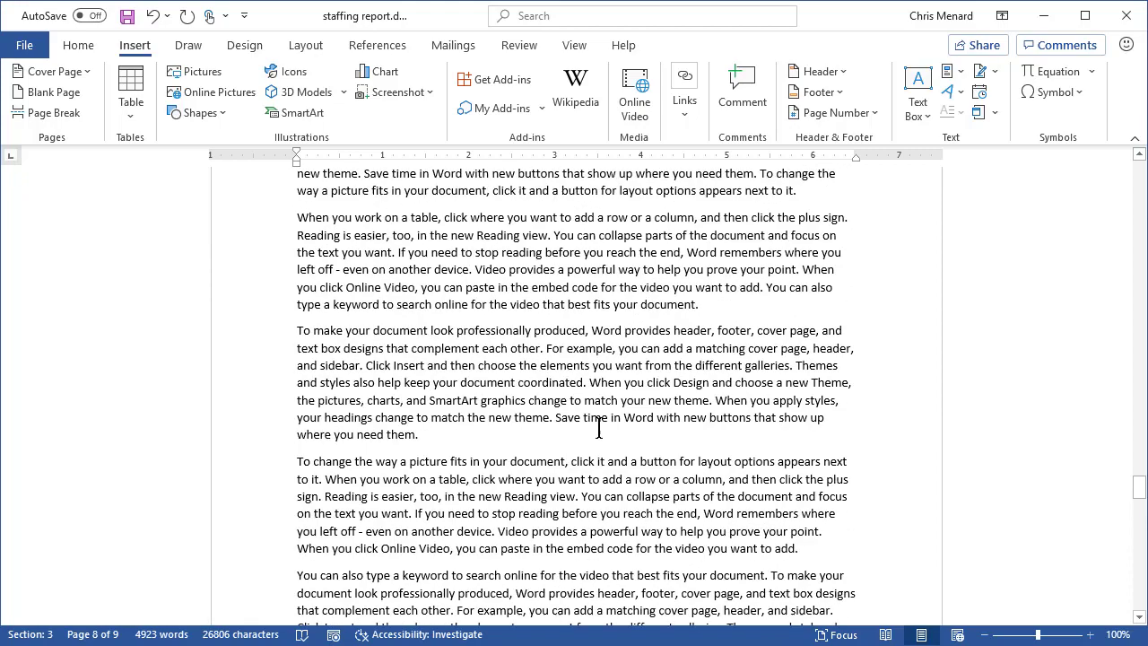
pyautogui.scroll(15, 598, 428)
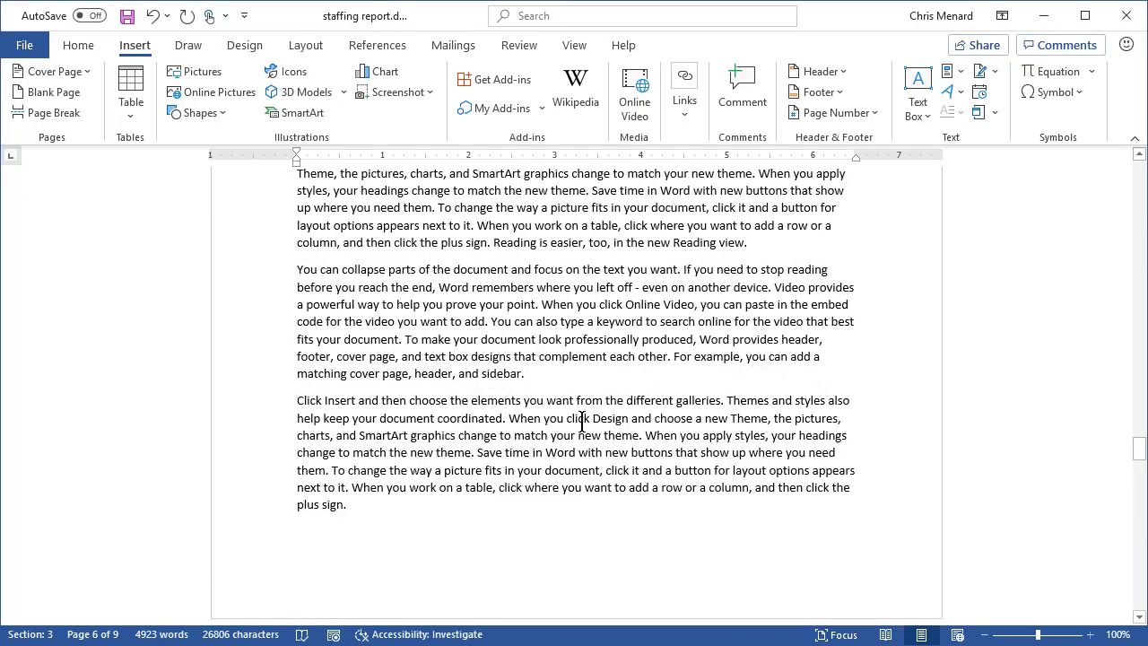
pyautogui.scroll(10, 581, 425)
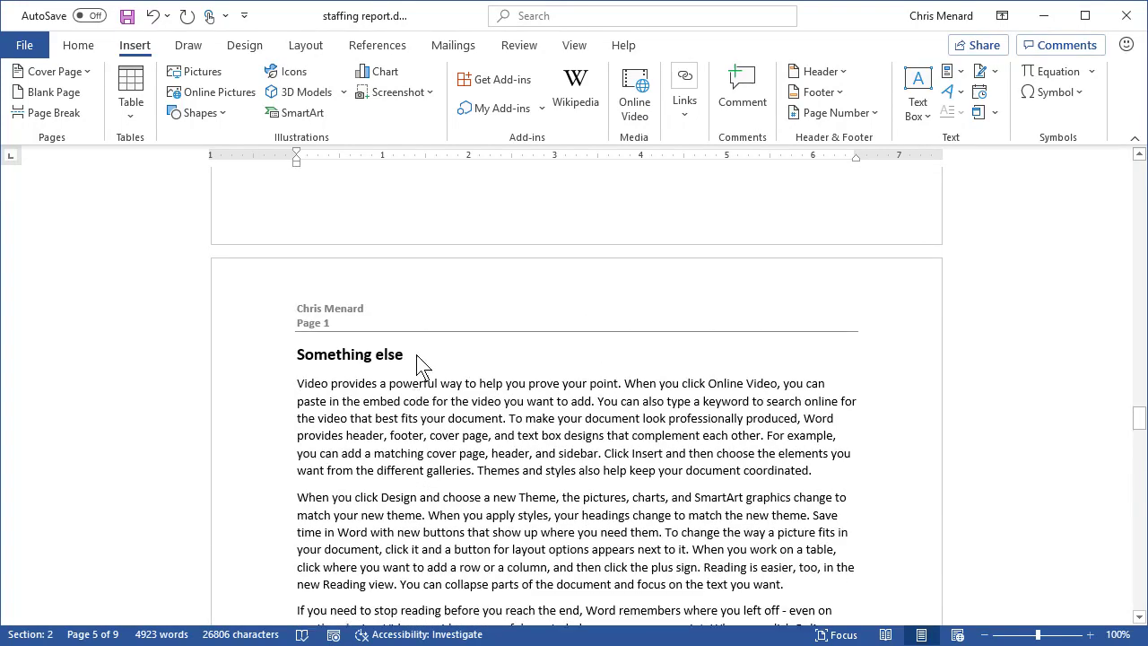
pyautogui.scroll(12, 419, 363)
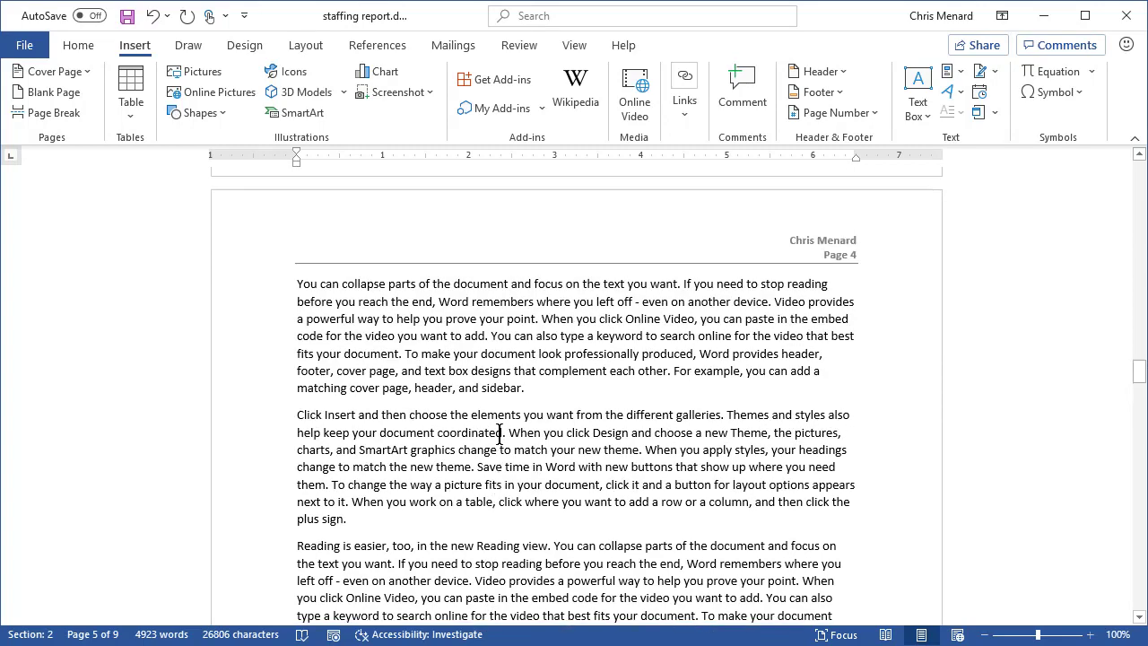
pyautogui.scroll(-10, 797, 300)
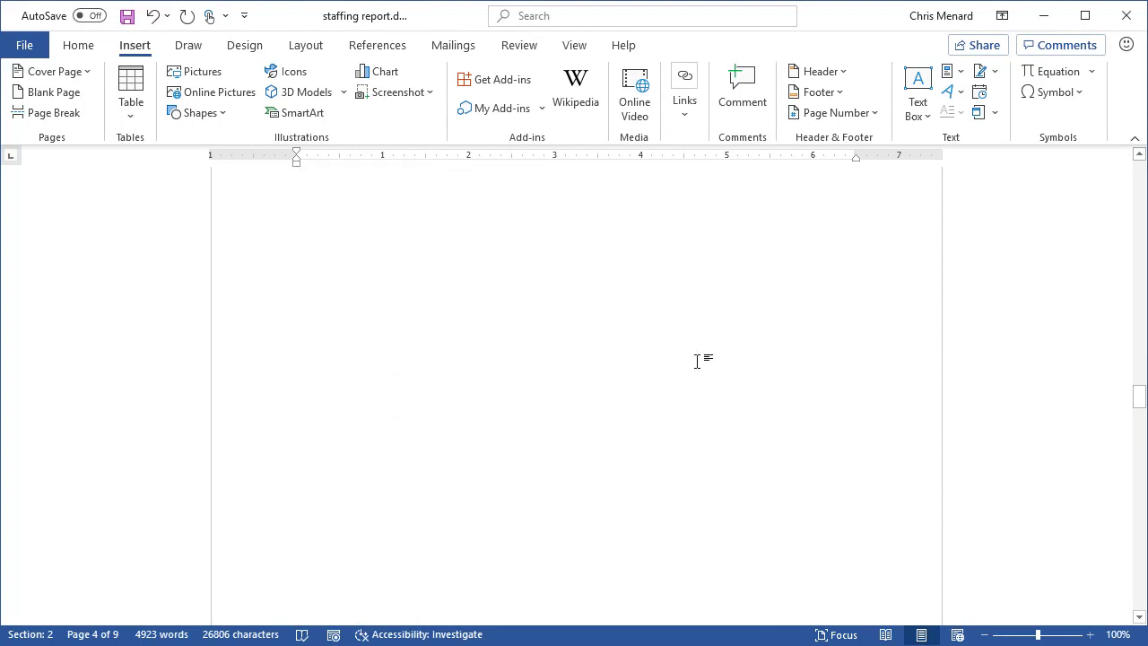
pyautogui.scroll(-8, 598, 389)
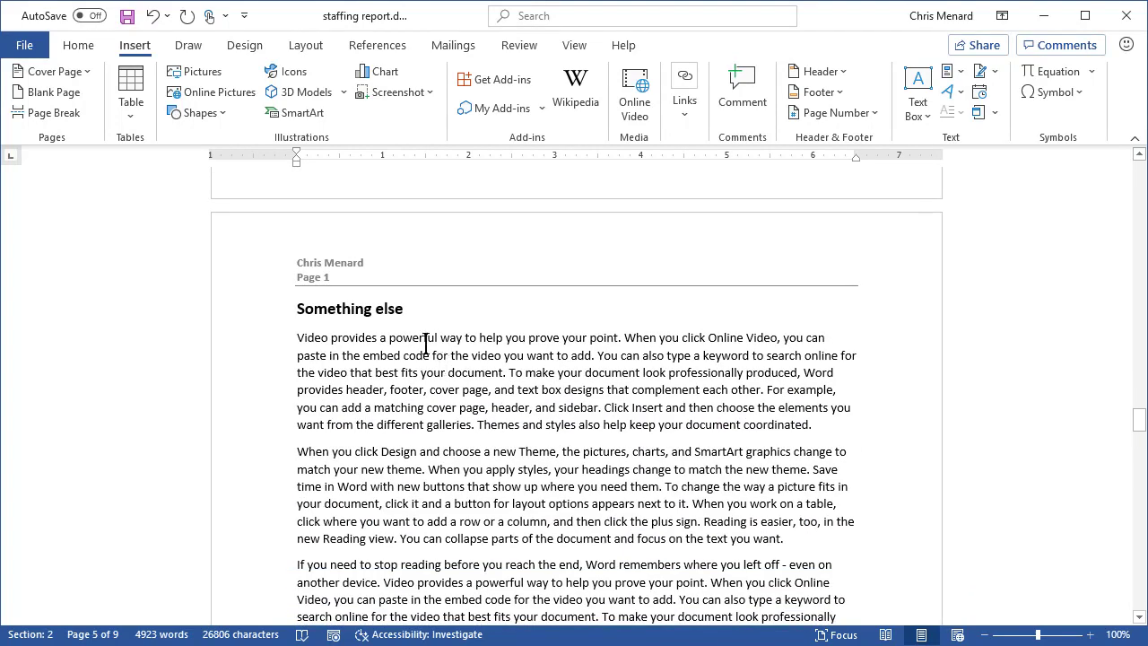
# Step: Switch the Something else section's pages to landscape orientation
pyautogui.click(433, 339)
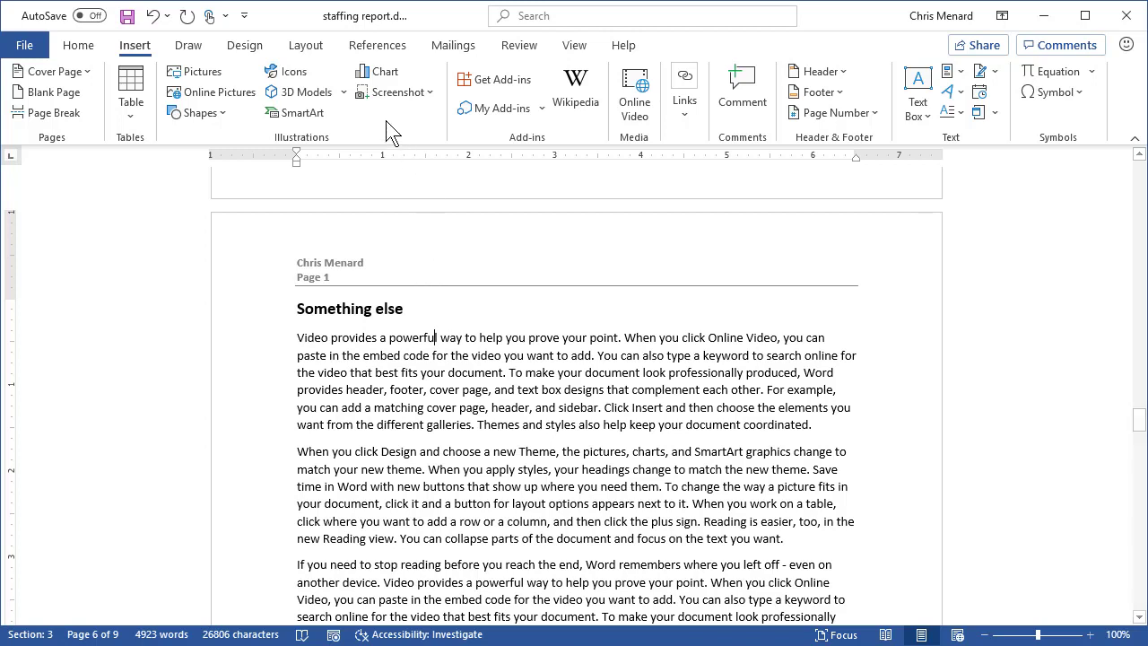
pyautogui.click(312, 47)
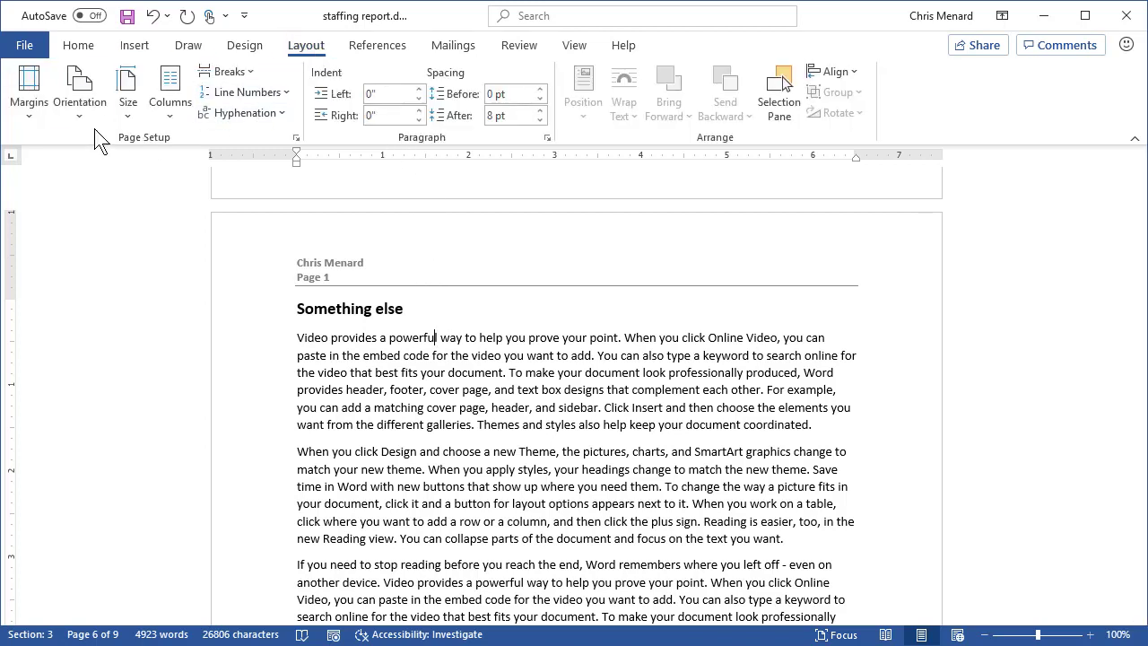
pyautogui.click(79, 100)
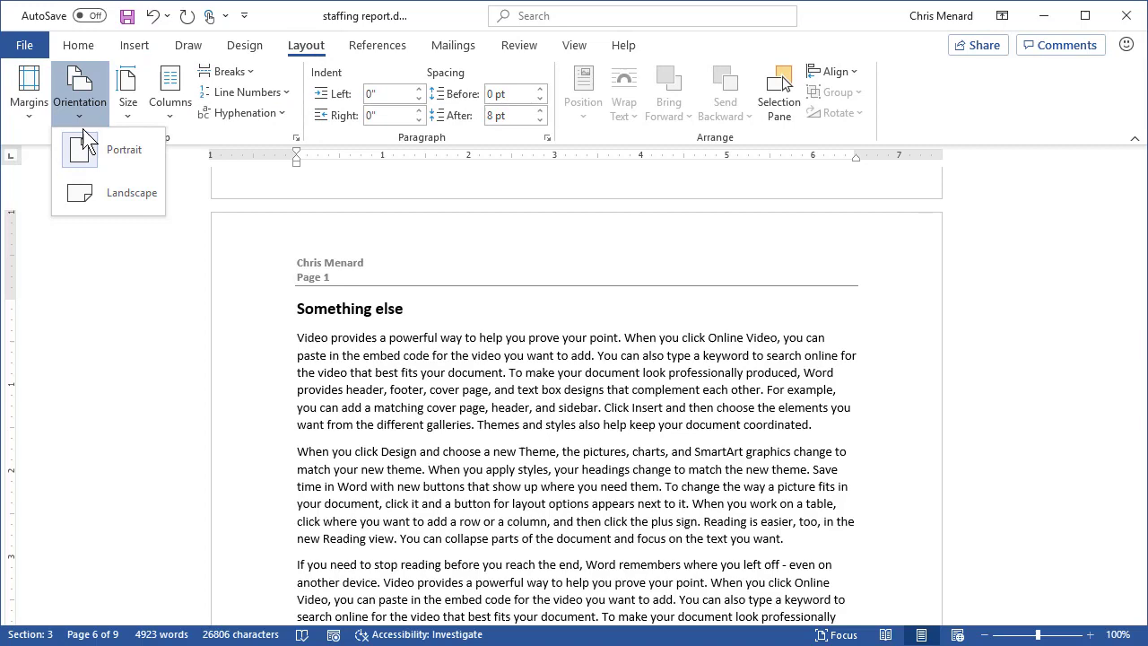
pyautogui.click(111, 197)
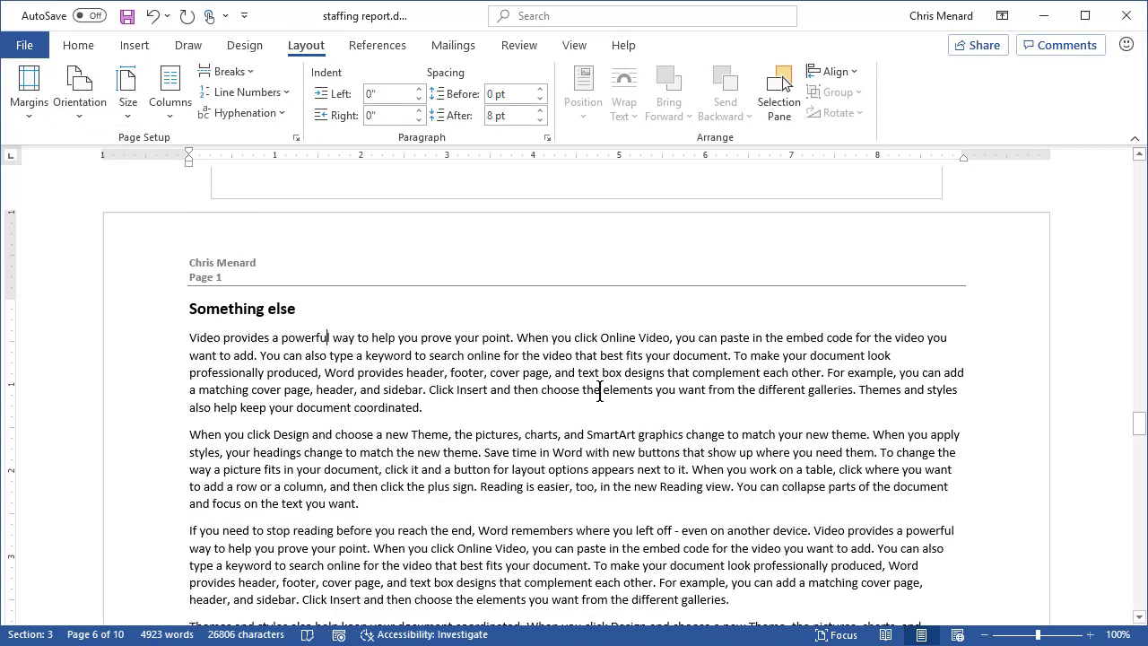
# Step: Zoom out to compare the landscape and portrait pages, then zoom back in
pyautogui.click(985, 637)
pyautogui.click(984, 637)
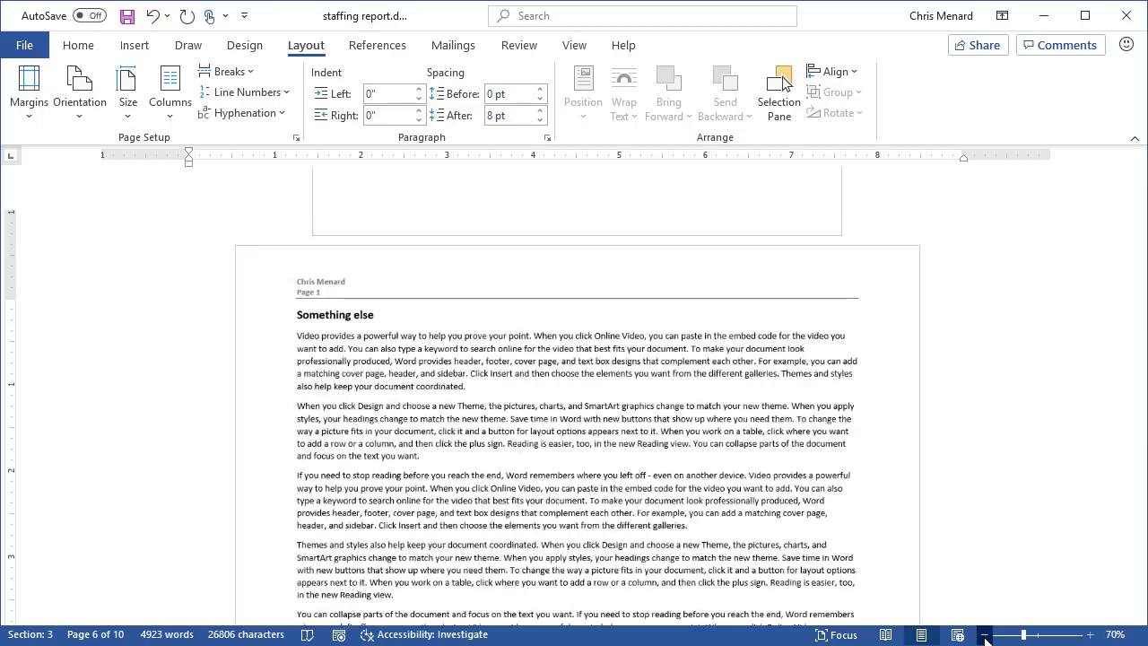
pyautogui.click(985, 637)
pyautogui.click(985, 636)
pyautogui.click(984, 637)
pyautogui.click(984, 637)
pyautogui.click(985, 637)
pyautogui.scroll(4, 855, 492)
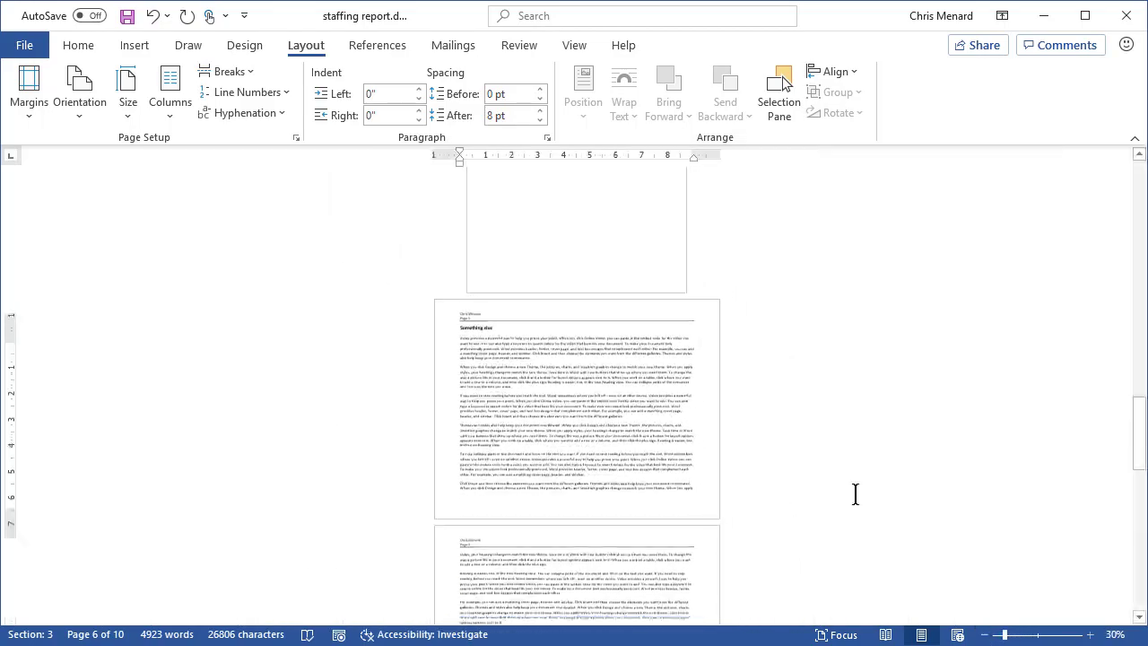
pyautogui.scroll(-3, 824, 449)
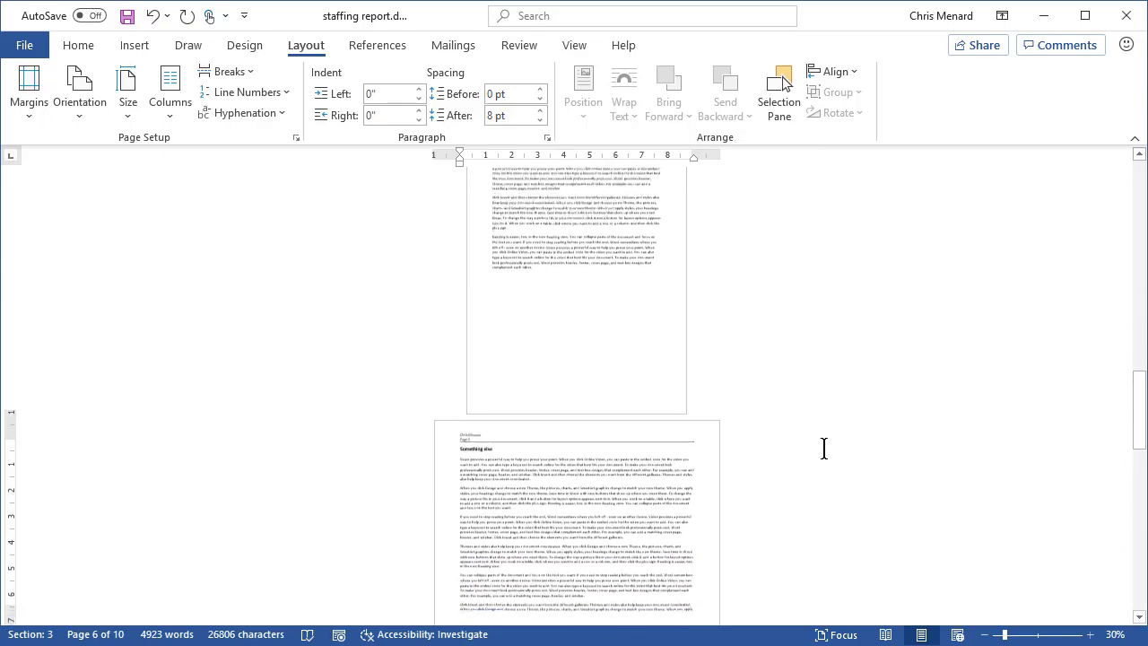
pyautogui.click(1091, 634)
pyautogui.click(1091, 635)
pyautogui.click(1091, 635)
pyautogui.click(1092, 635)
pyautogui.click(1091, 635)
pyautogui.click(1091, 635)
pyautogui.click(1091, 635)
pyautogui.click(1092, 635)
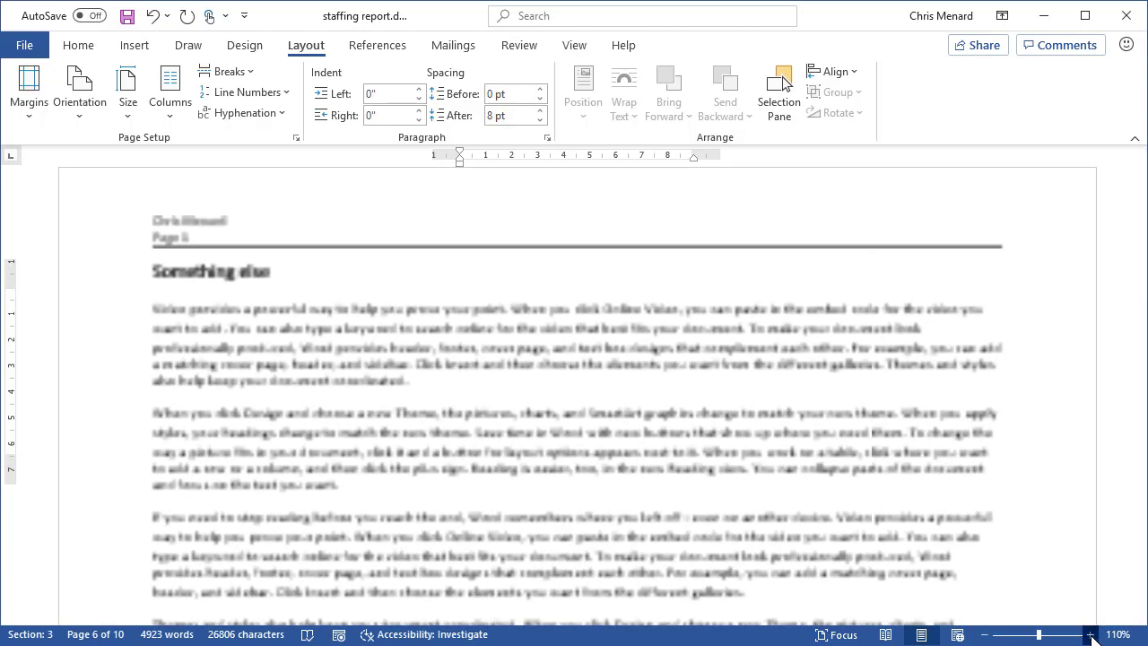
pyautogui.scroll(3, 419, 243)
pyautogui.scroll(20, 419, 243)
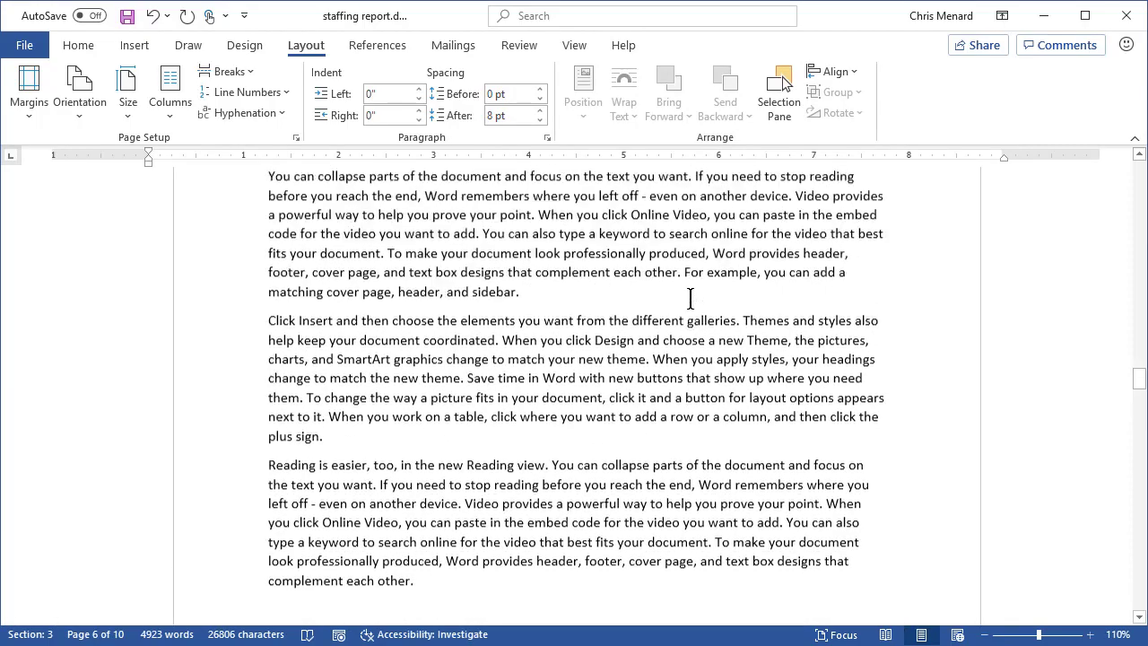
# Step: Set section 3's page numbers to continue from the previous section, so the header shows Page 5
pyautogui.scroll(-20, 551, 373)
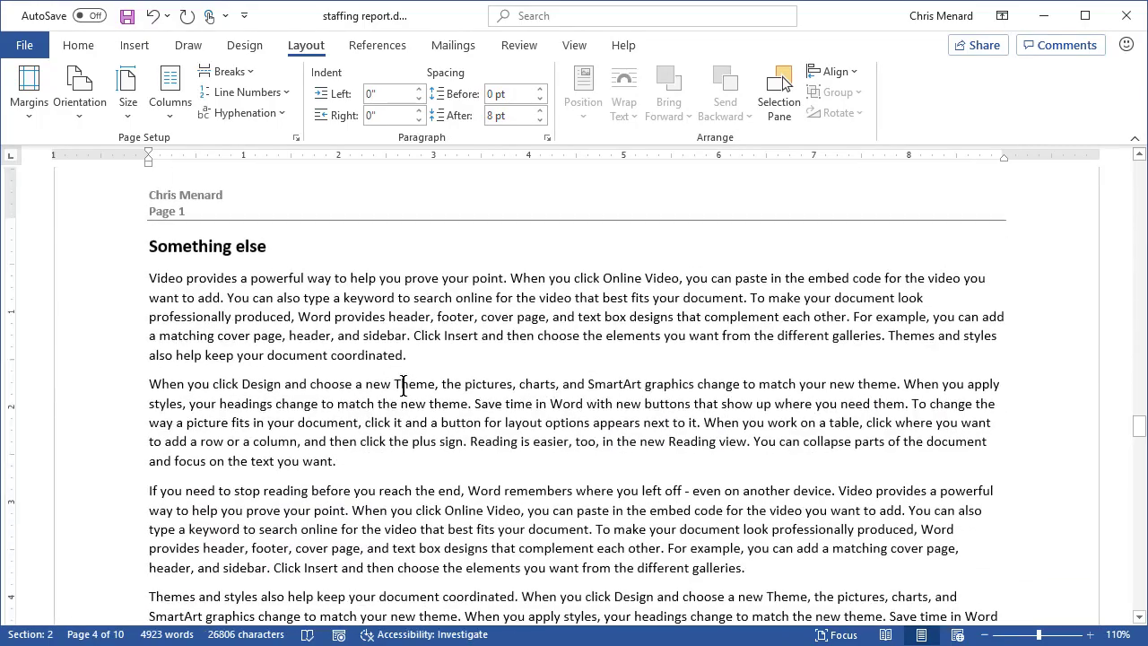
pyautogui.doubleClick(184, 205)
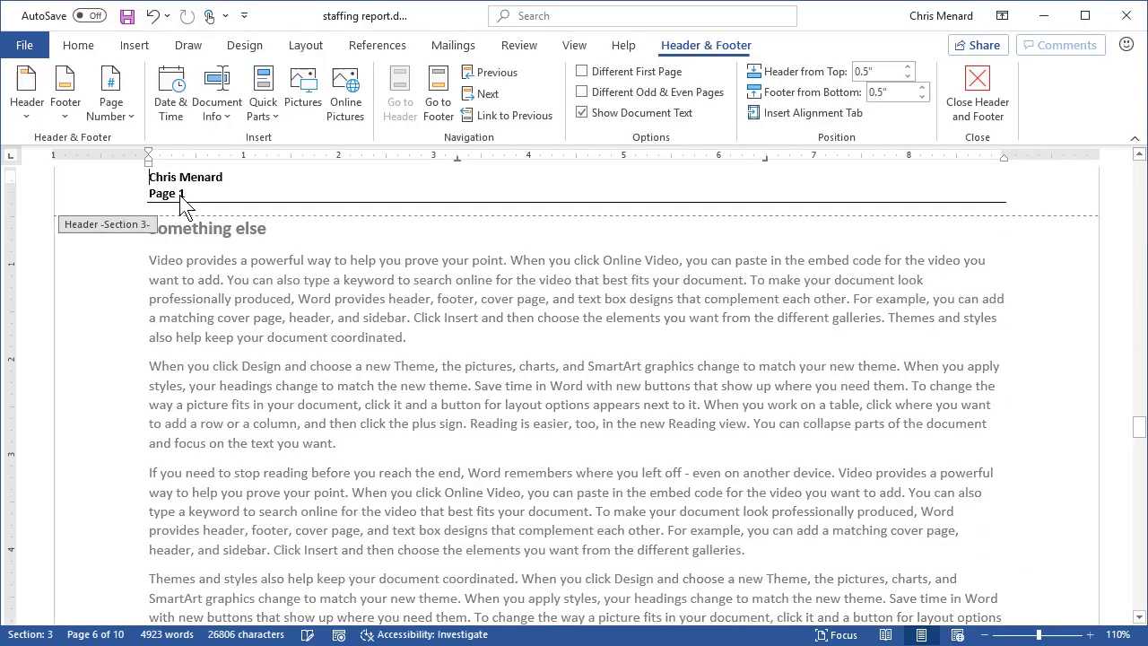
pyautogui.click(179, 194)
pyautogui.click(109, 117)
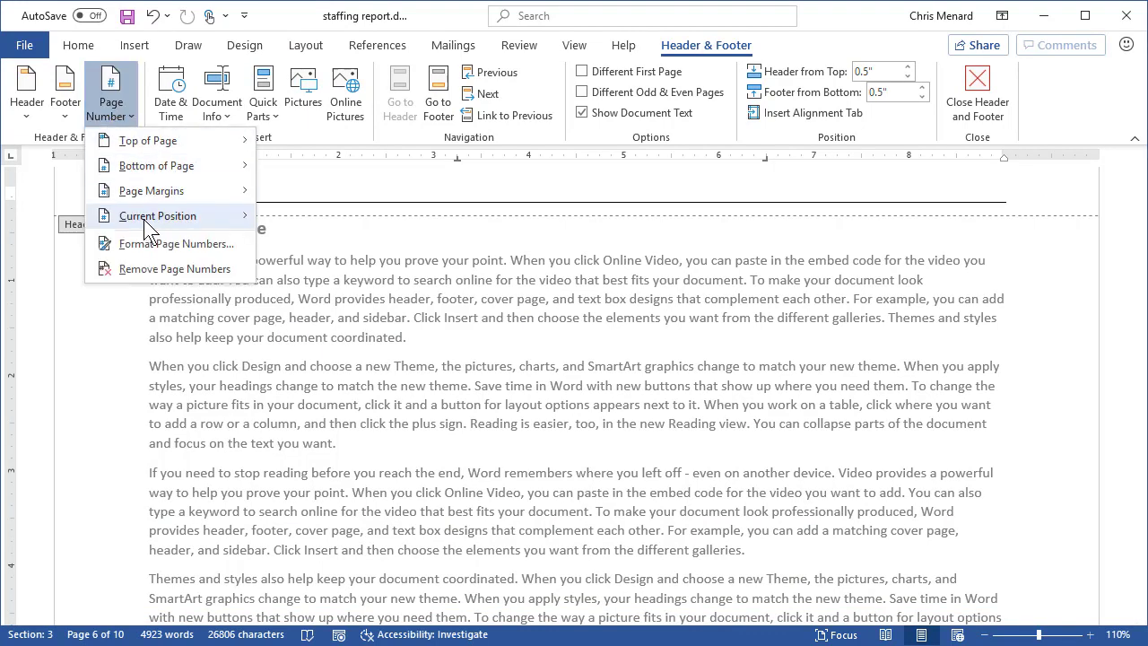
pyautogui.click(152, 247)
pyautogui.click(514, 360)
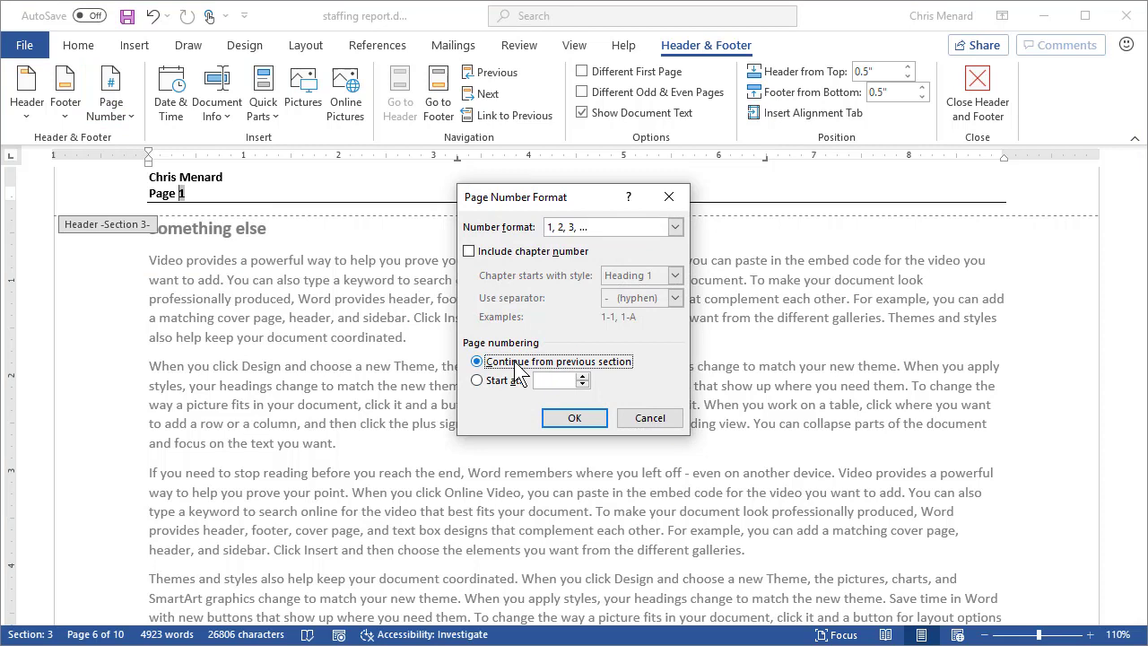
pyautogui.click(587, 419)
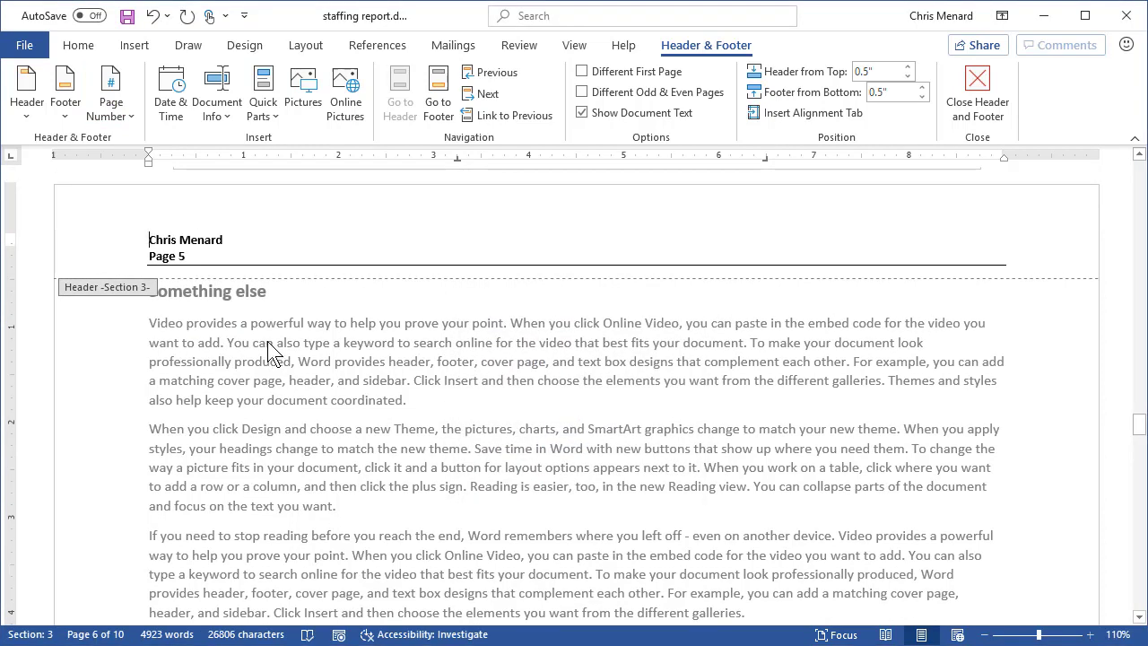
pyautogui.doubleClick(267, 341)
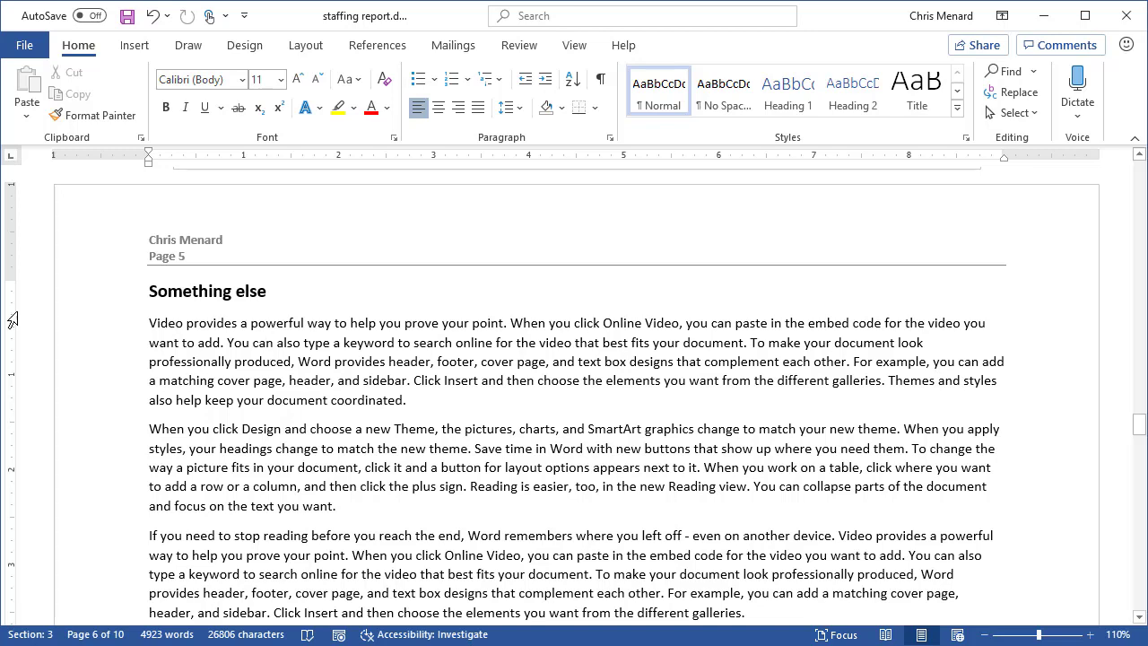
# Step: Open the Object dropdown on the Insert tab to show Object... and Text from File..
pyautogui.click(134, 46)
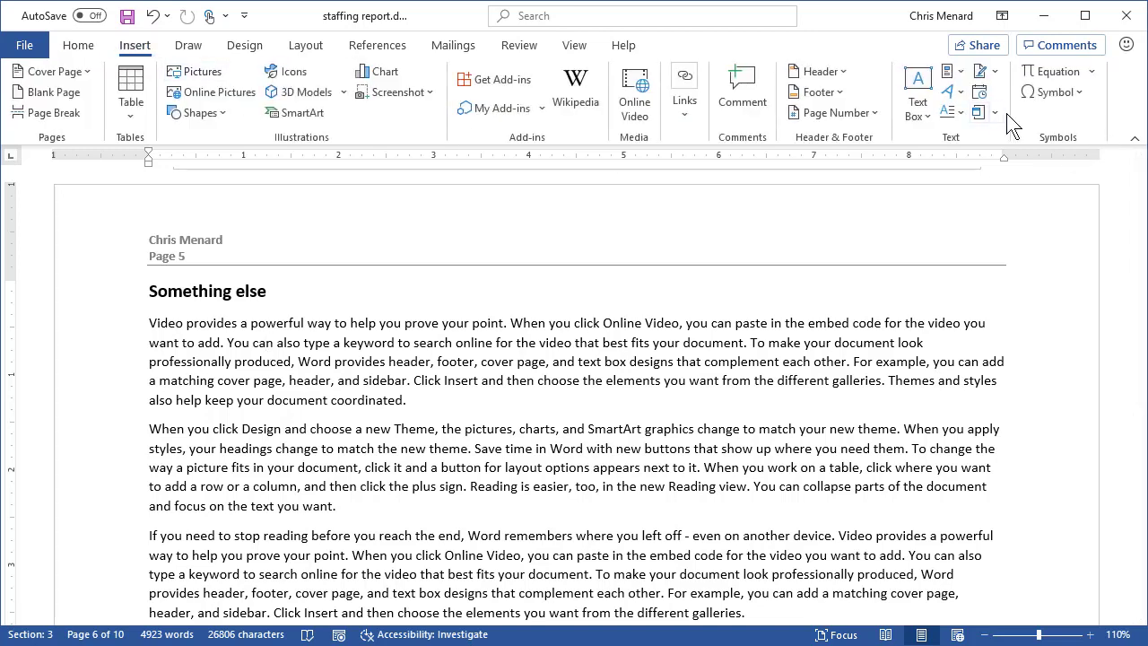
pyautogui.click(995, 113)
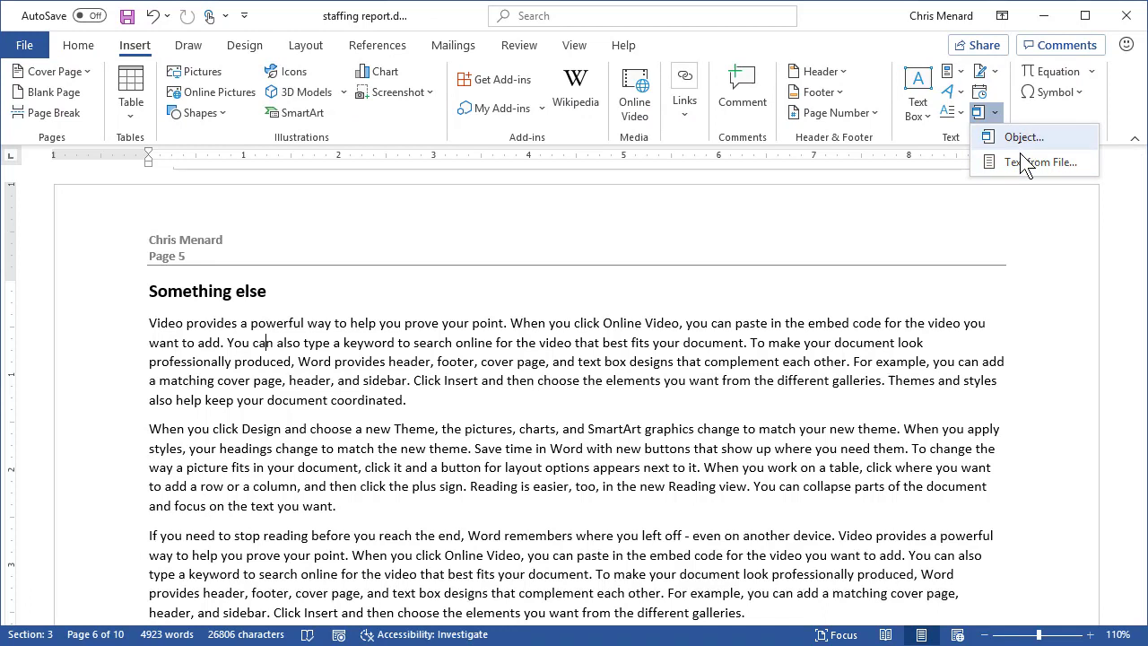